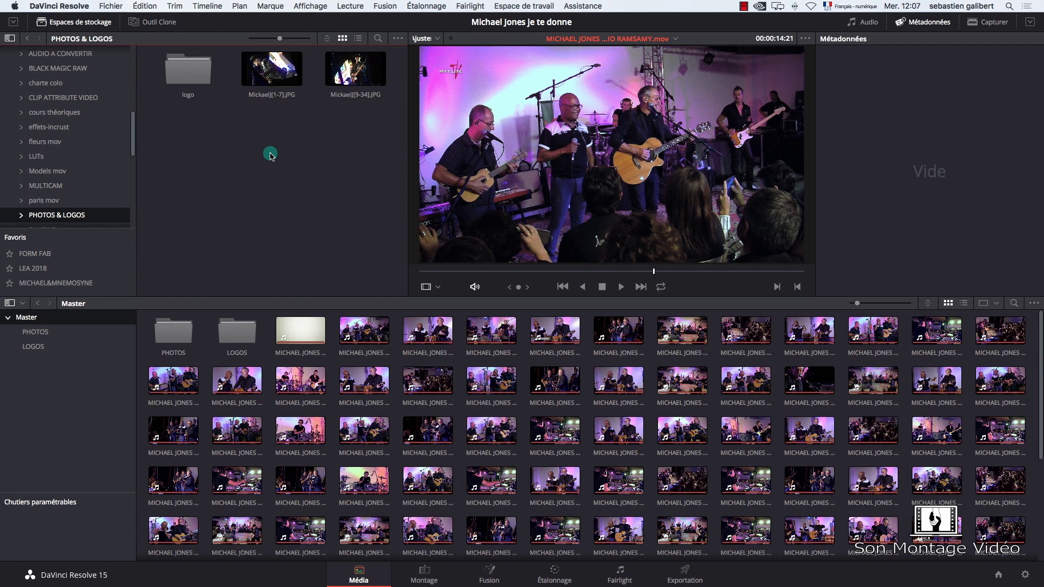
# Step: Preview the first numbered JPG sequence, [1-7], and check the individual photo files of the PHOTOS & LOGOS folder in Finder
pyautogui.click(272, 74)
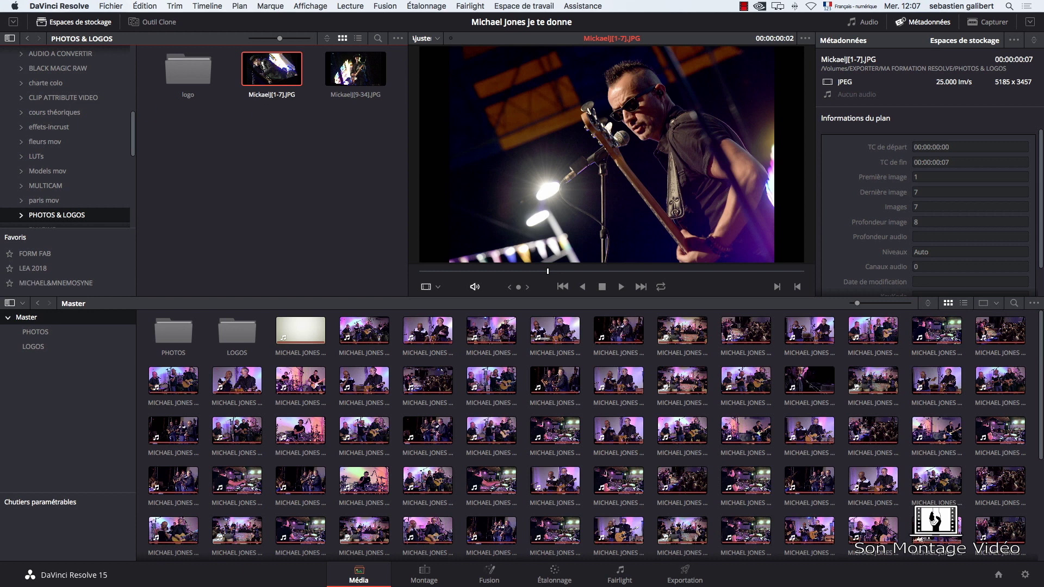
pyautogui.moveTo(380, 0); pyautogui.dragTo(537, 28)
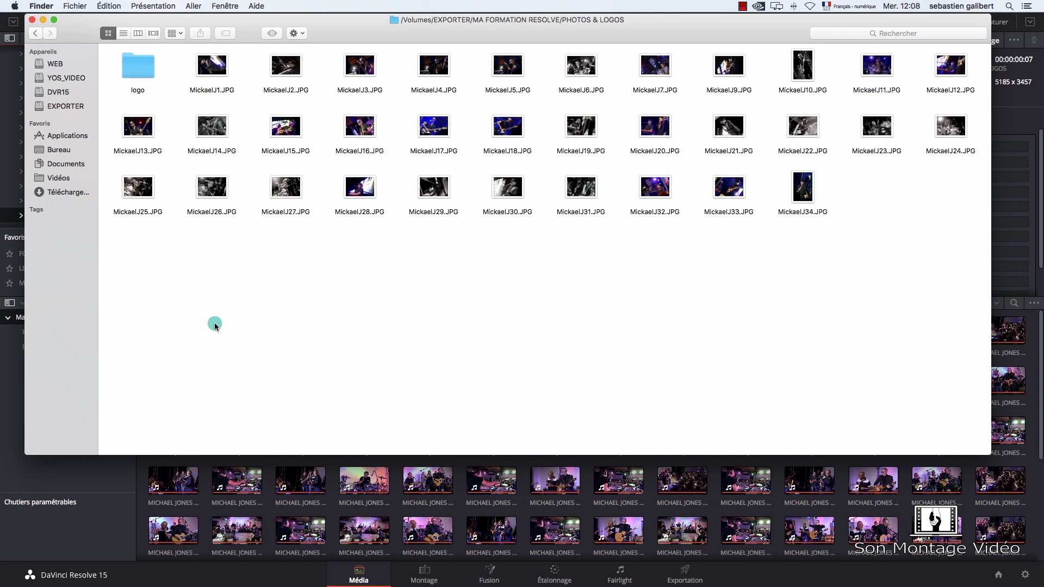
pyautogui.click(373, 24)
pyautogui.moveTo(373, 25); pyautogui.dragTo(0, 64)
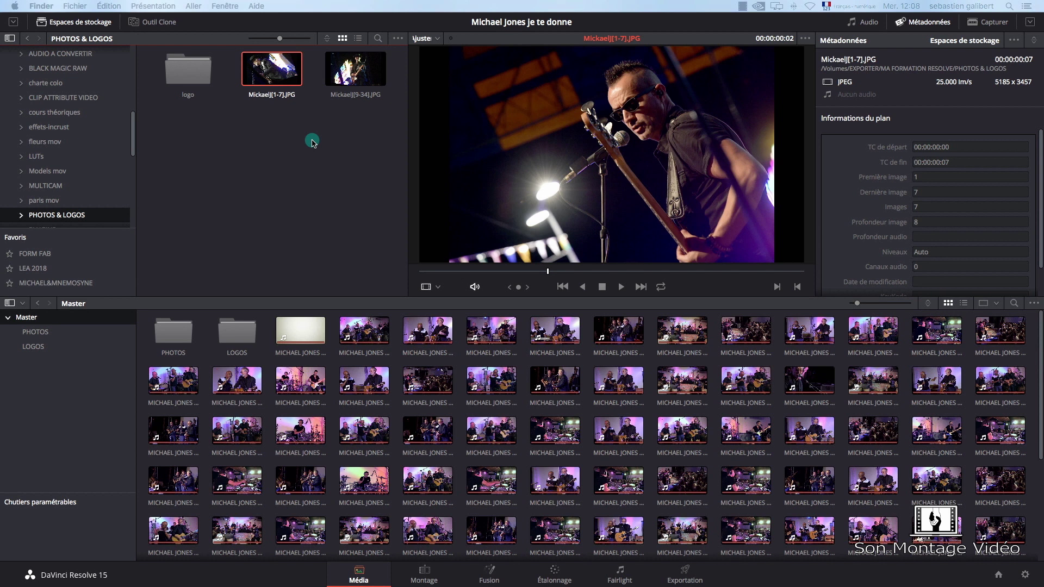
# Step: Compare the [1-7] and [9-34] JPG sequences and scrub through the frames of the [9-34] sequence in the viewer
pyautogui.click(274, 75)
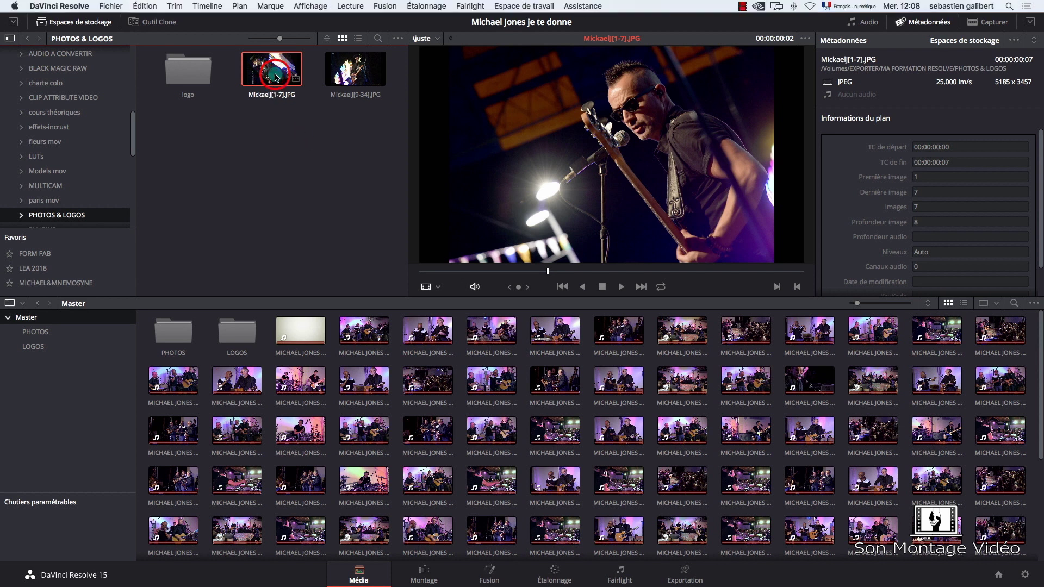
pyautogui.click(362, 69)
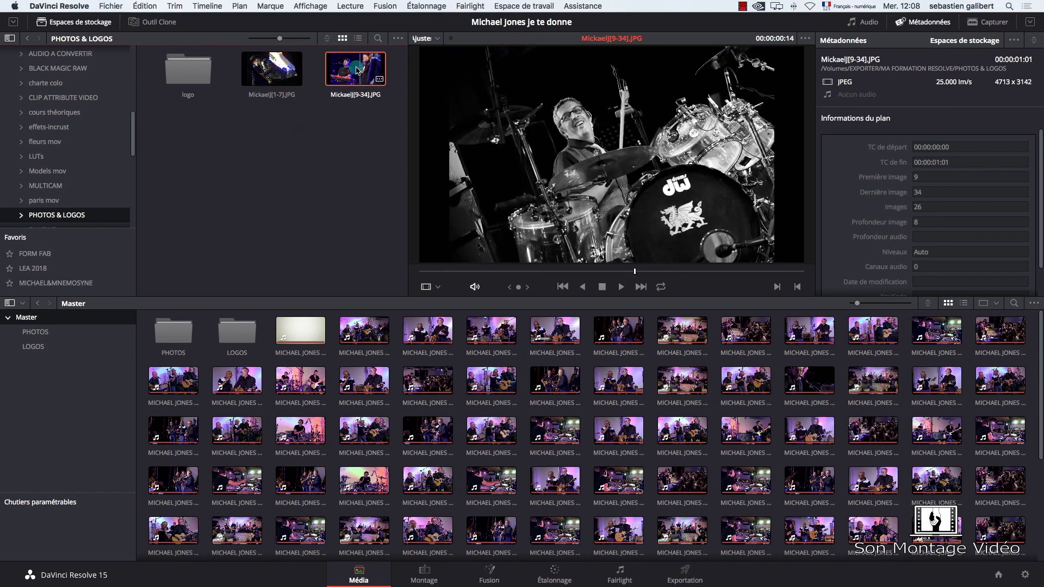
pyautogui.click(525, 272)
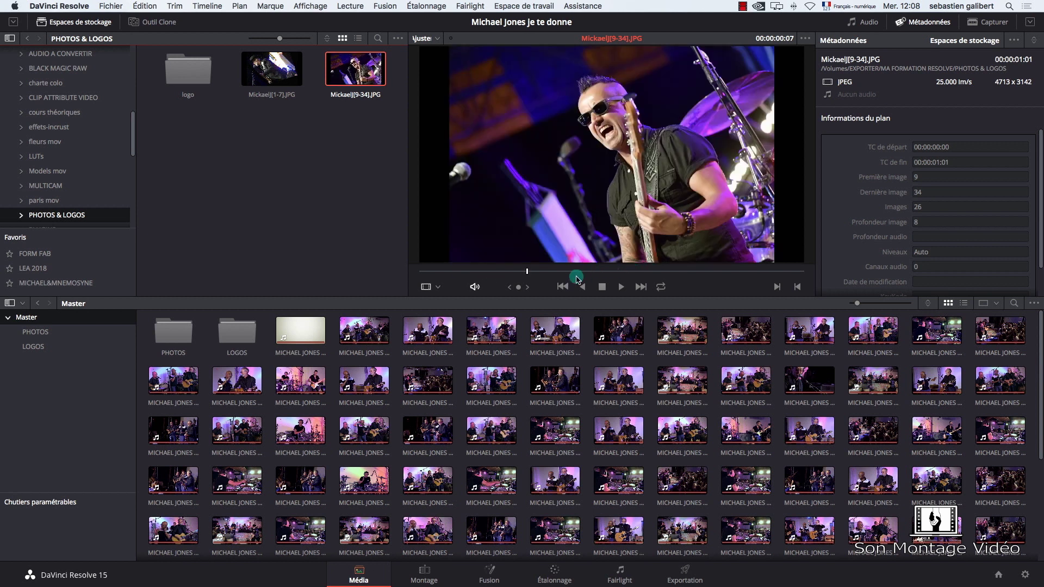
pyautogui.moveTo(525, 271); pyautogui.dragTo(386, 266)
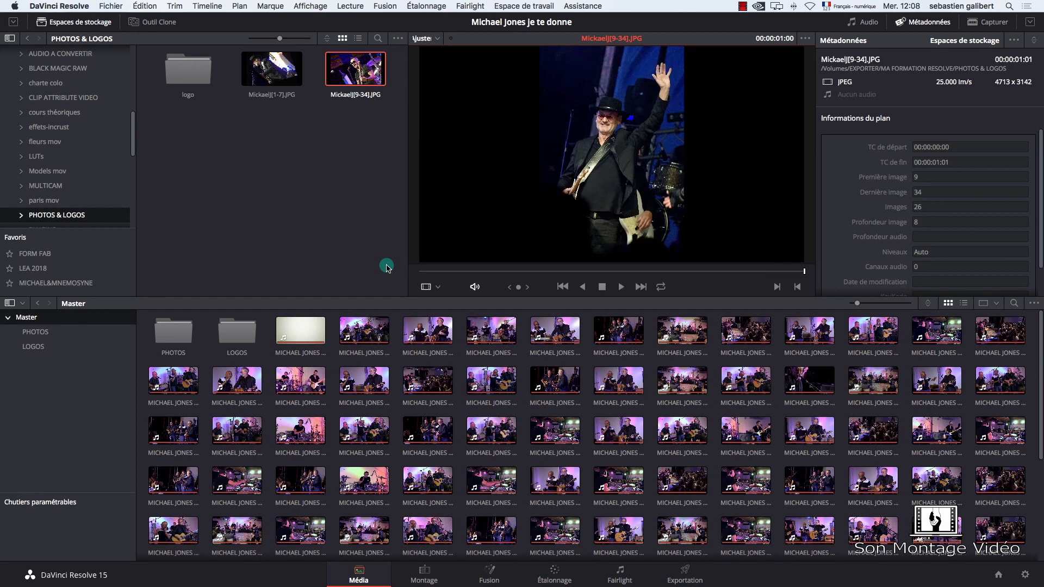
pyautogui.click(373, 180)
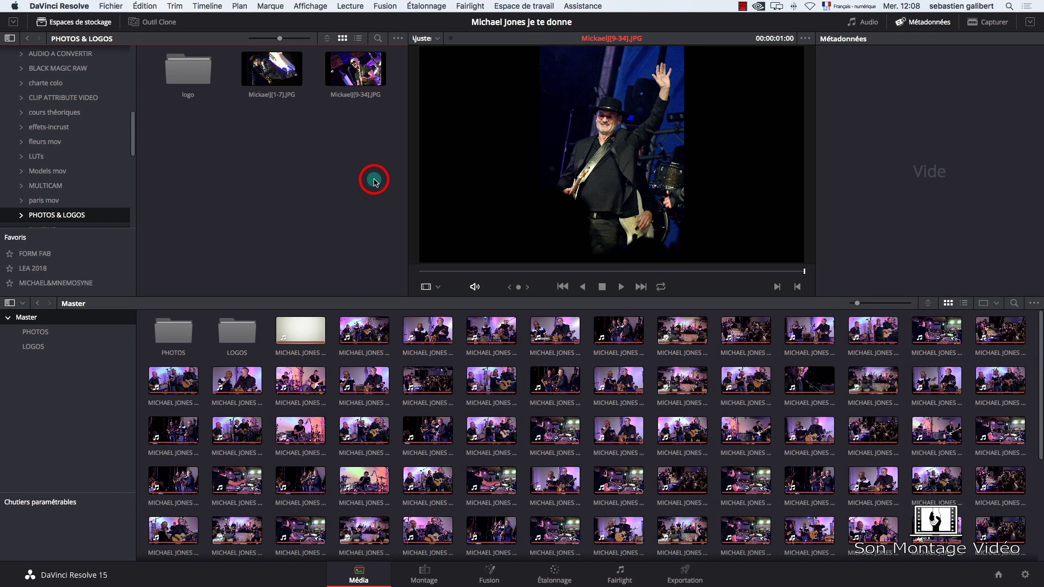
pyautogui.click(348, 81)
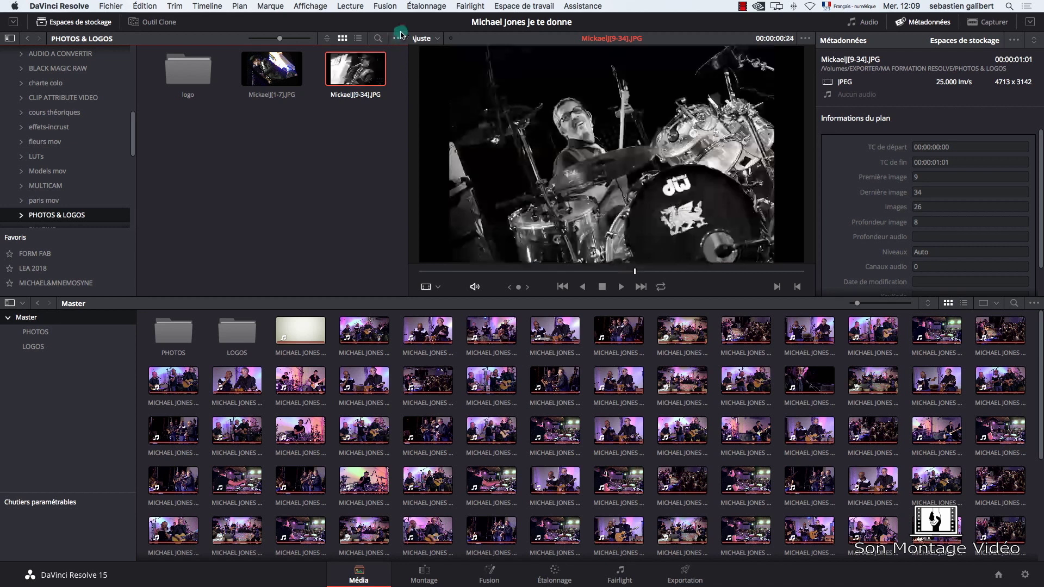
# Step: Display the image sequences in the PHOTOS & LOGOS folder as individual images and browse through them
pyautogui.click(400, 38)
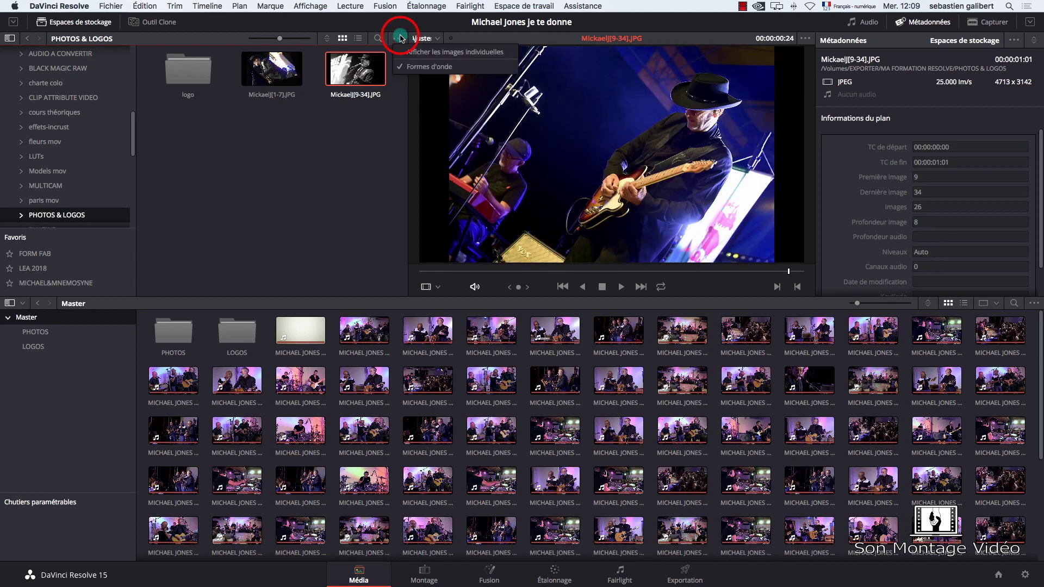
pyautogui.click(442, 53)
pyautogui.moveTo(405, 84); pyautogui.dragTo(403, 250)
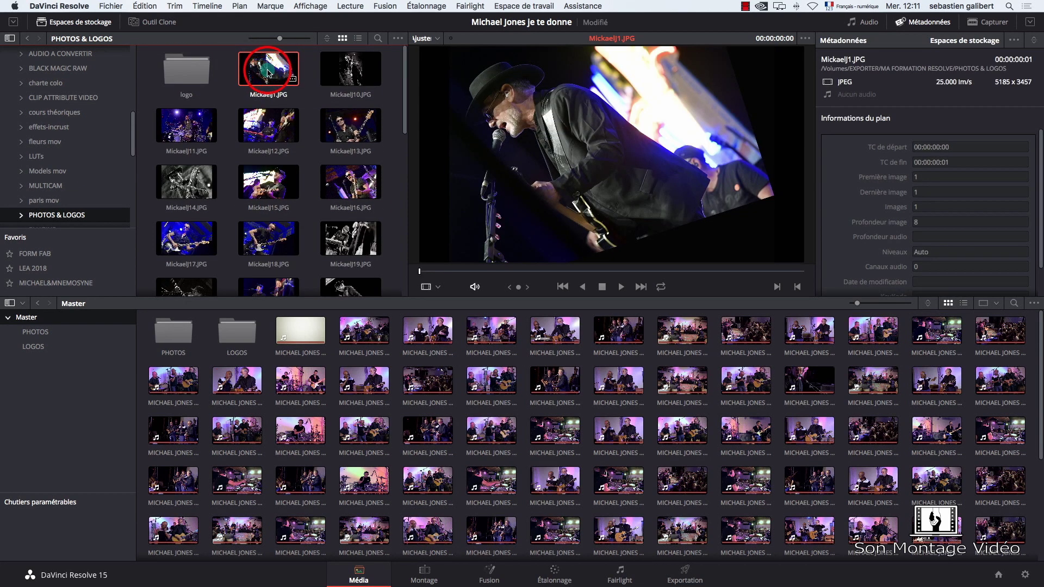
# Step: Import all the individual JPG photos from the PHOTOS & LOGOS folder into the PHOTOS bin
pyautogui.press('super+a')
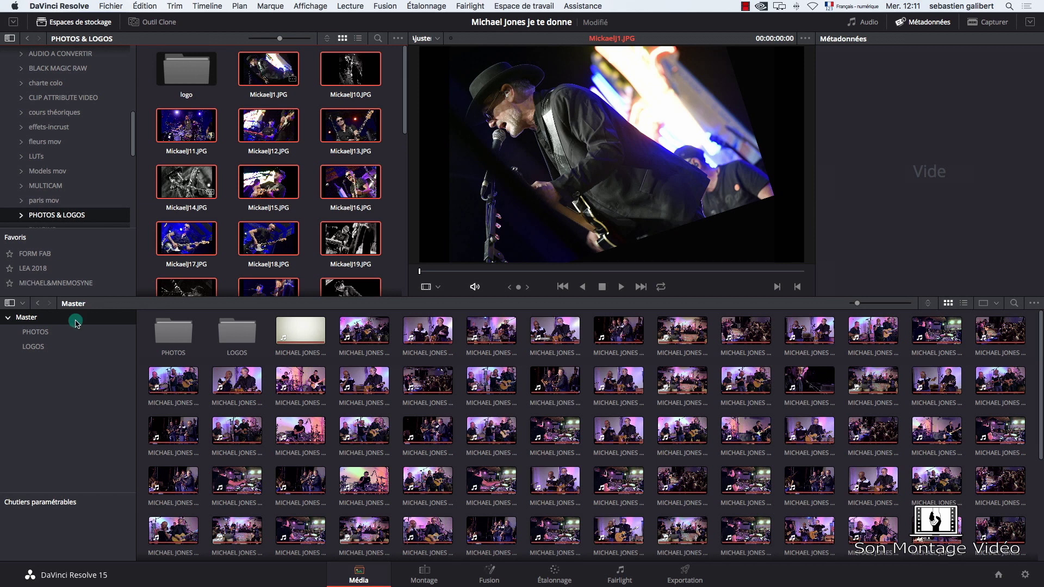
pyautogui.click(46, 333)
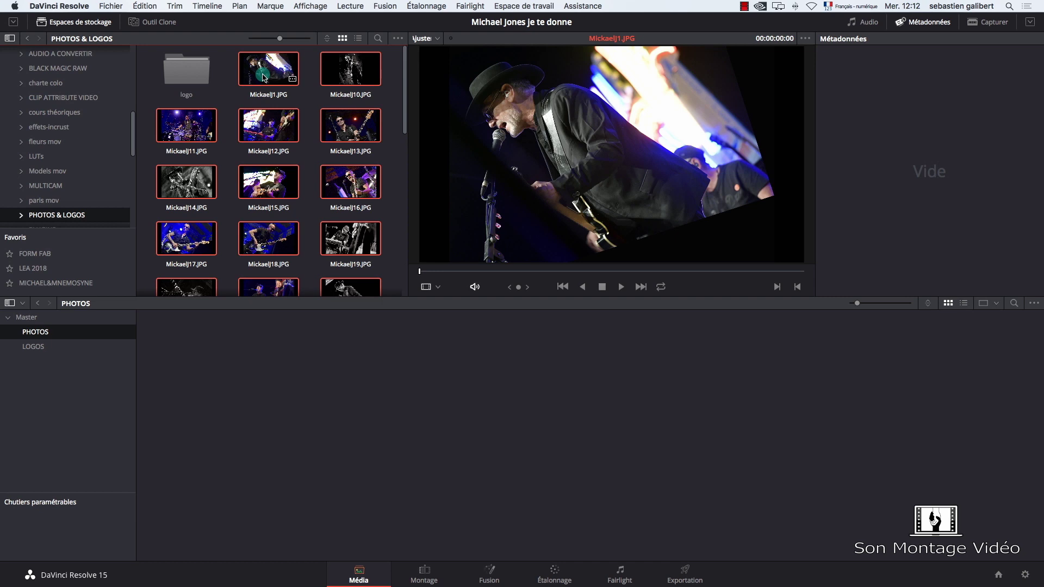
pyautogui.moveTo(263, 78); pyautogui.dragTo(245, 409)
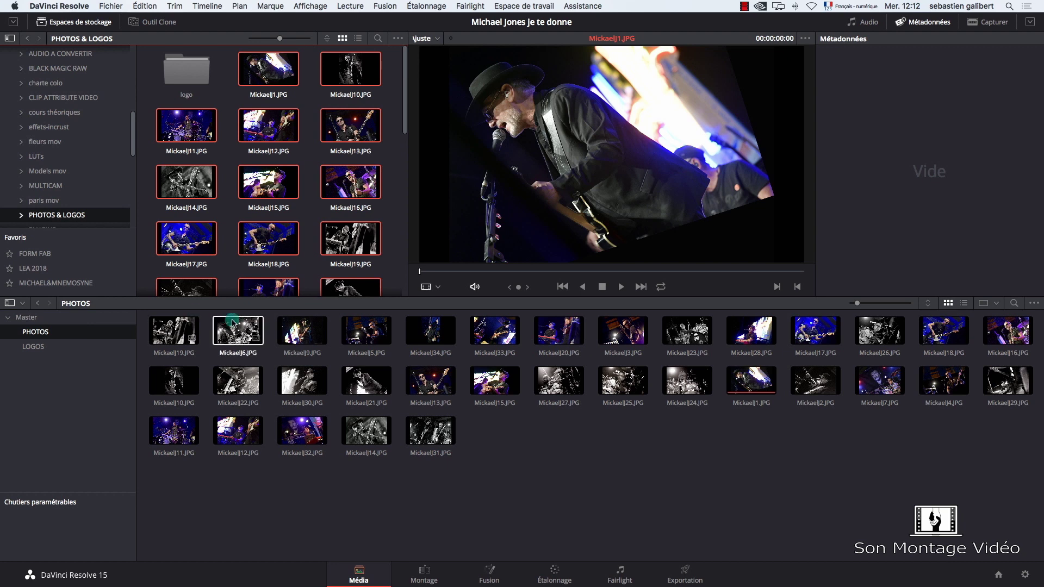
# Step: Preview several of the imported photos in the PHOTOS bin one after another
pyautogui.click(175, 329)
pyautogui.click(237, 329)
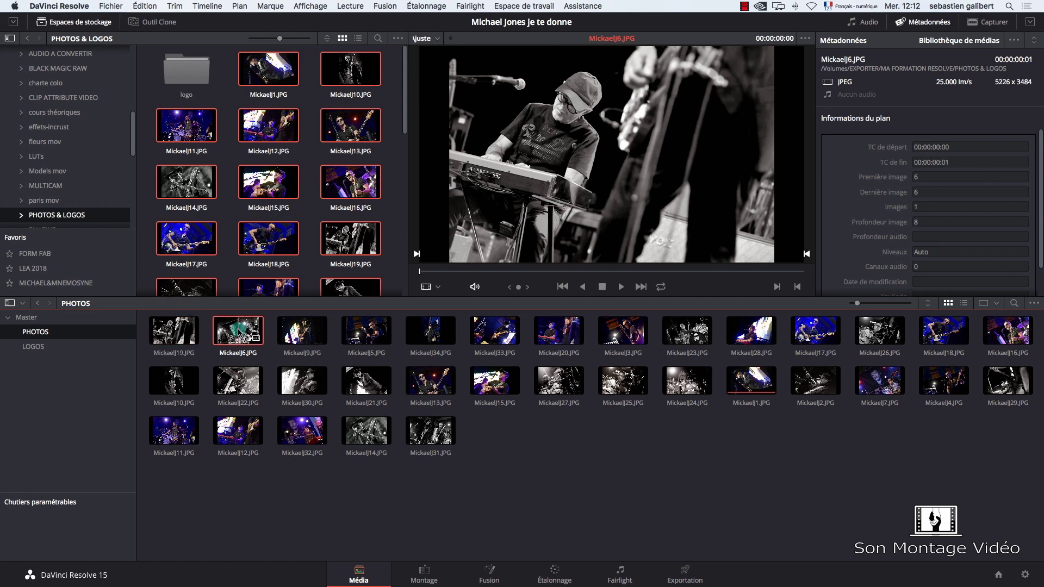
pyautogui.click(285, 329)
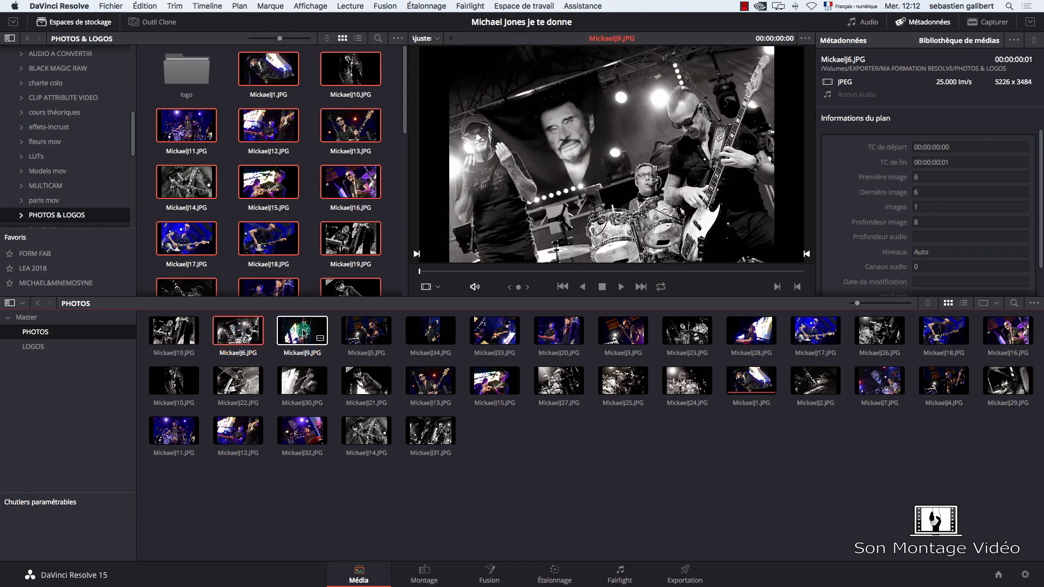
pyautogui.click(365, 330)
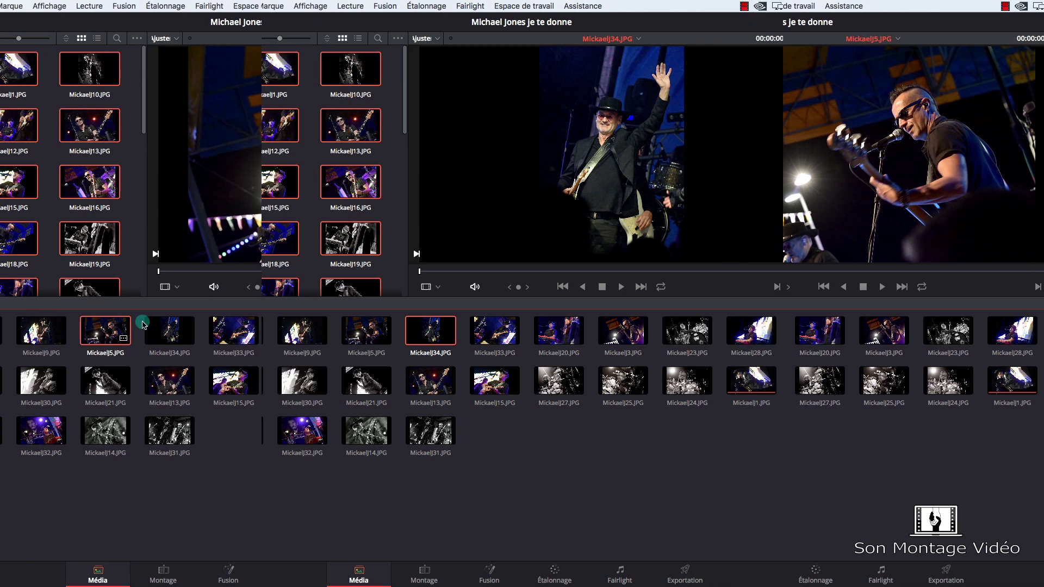
# Step: Open the LOGOS bin and show the police.jpg clip of Timeline 1 on the Montage page
pyautogui.click(53, 346)
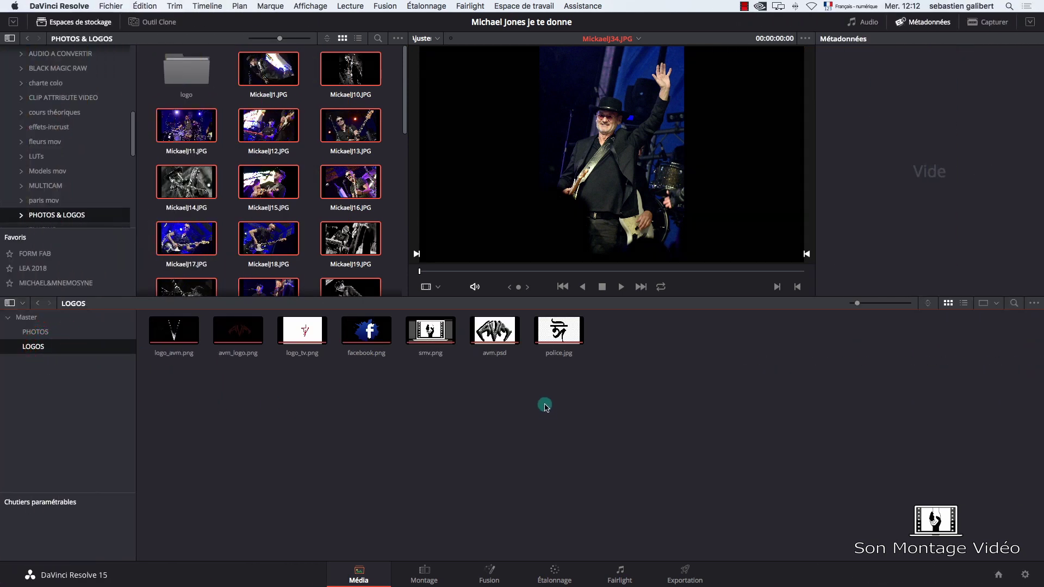
pyautogui.click(429, 570)
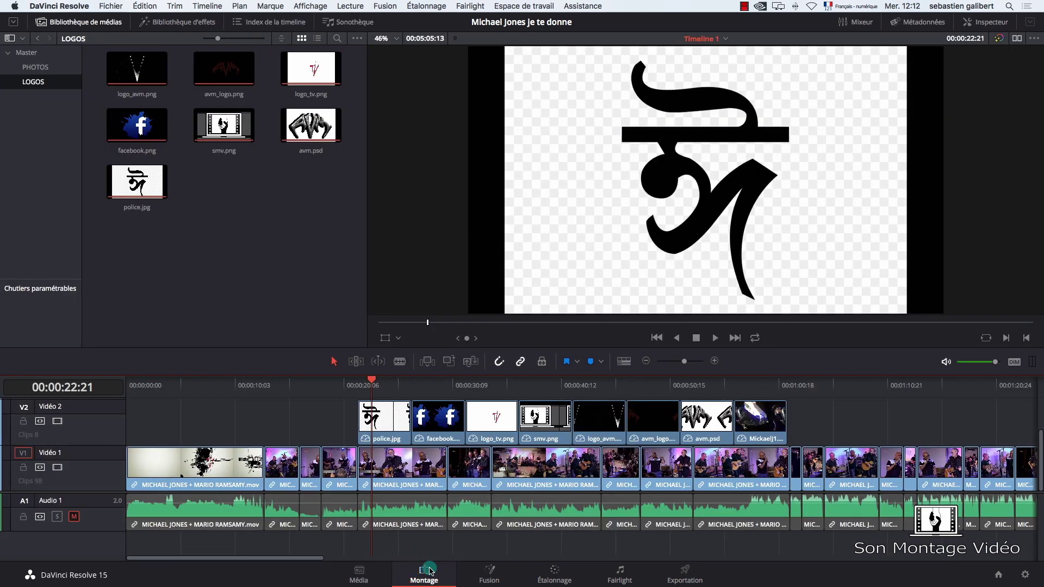
pyautogui.click(372, 382)
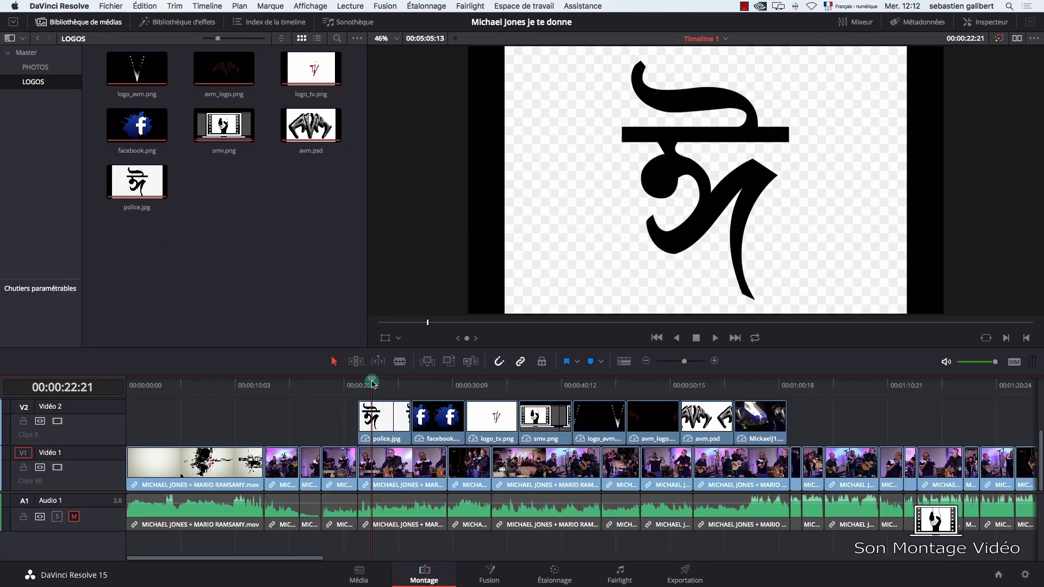
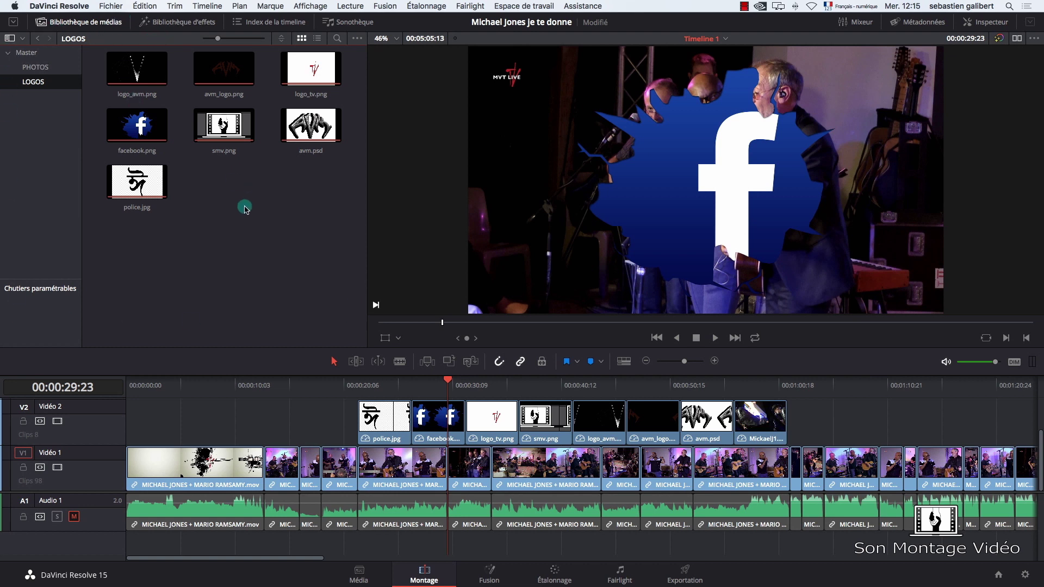
# Step: Set the alpha mode of facebook.png to Aucun in its clip attributes
pyautogui.click(141, 129)
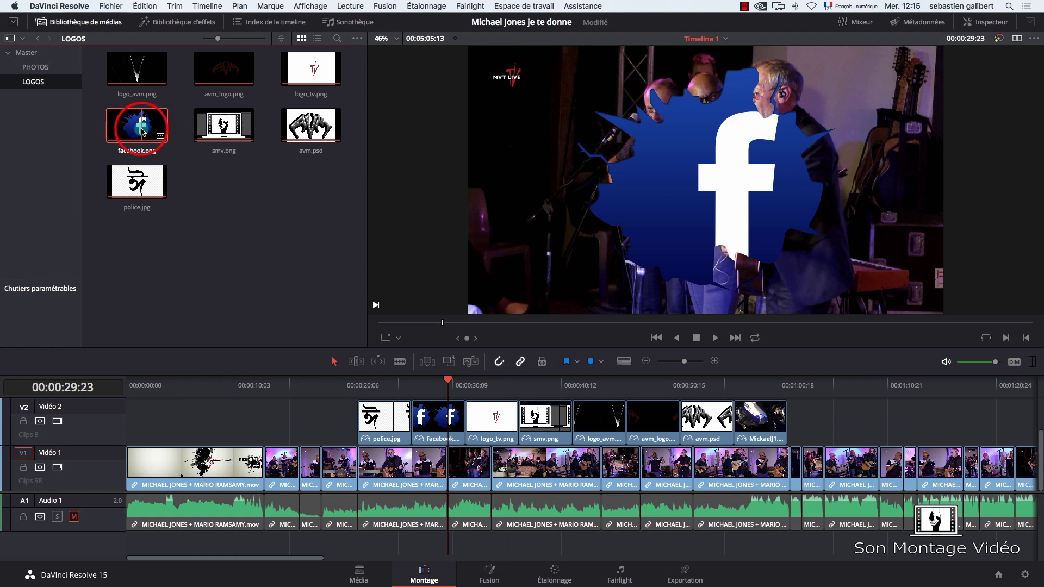
pyautogui.rightClick(141, 129)
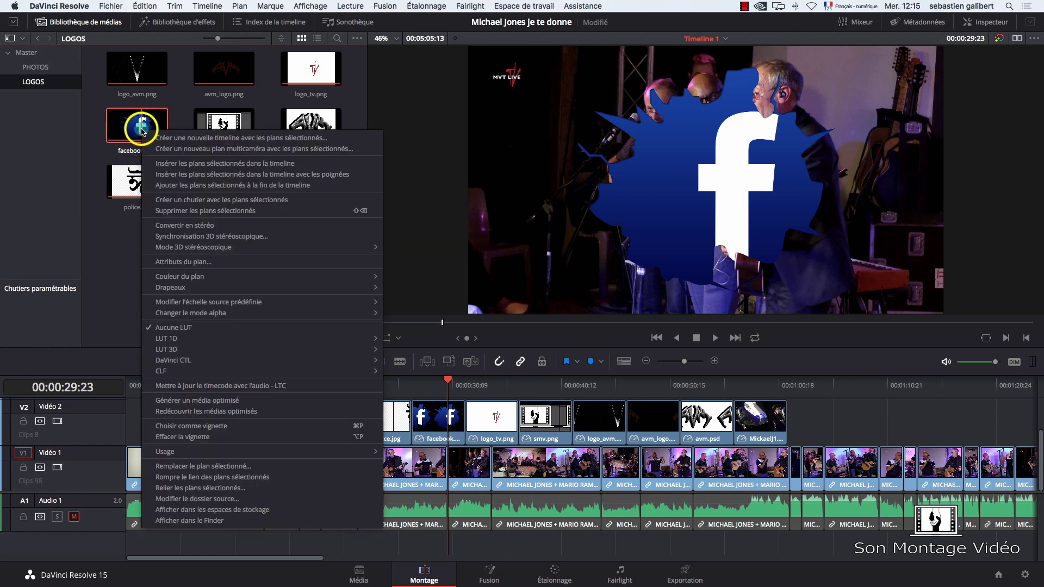
pyautogui.click(191, 263)
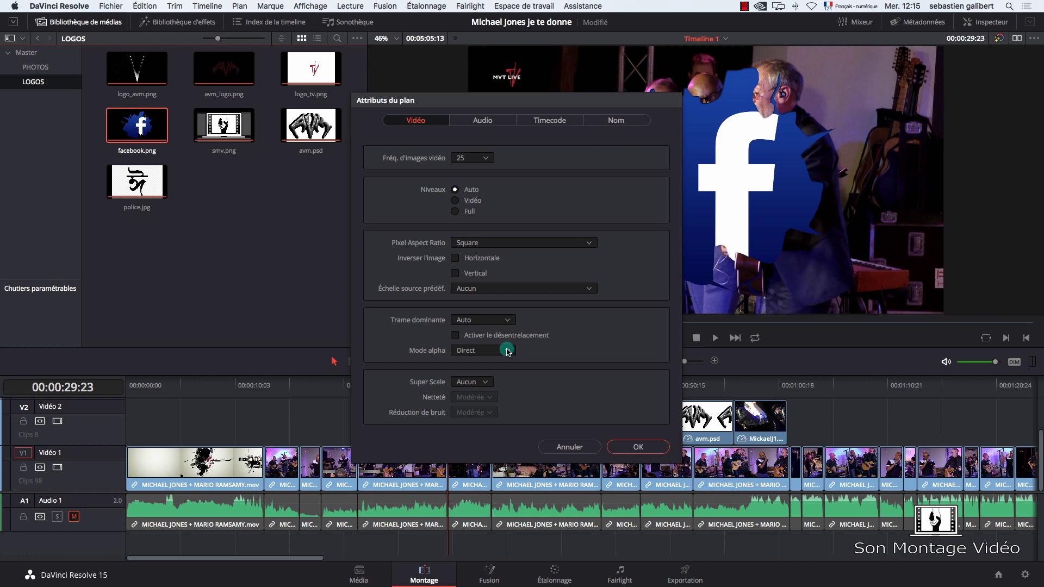
pyautogui.click(507, 351)
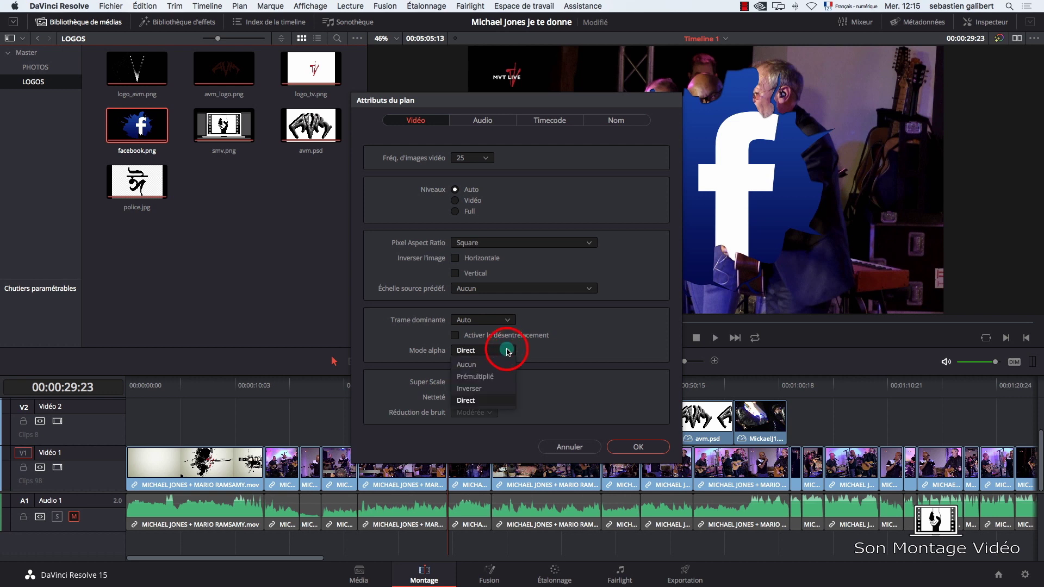
pyautogui.click(503, 365)
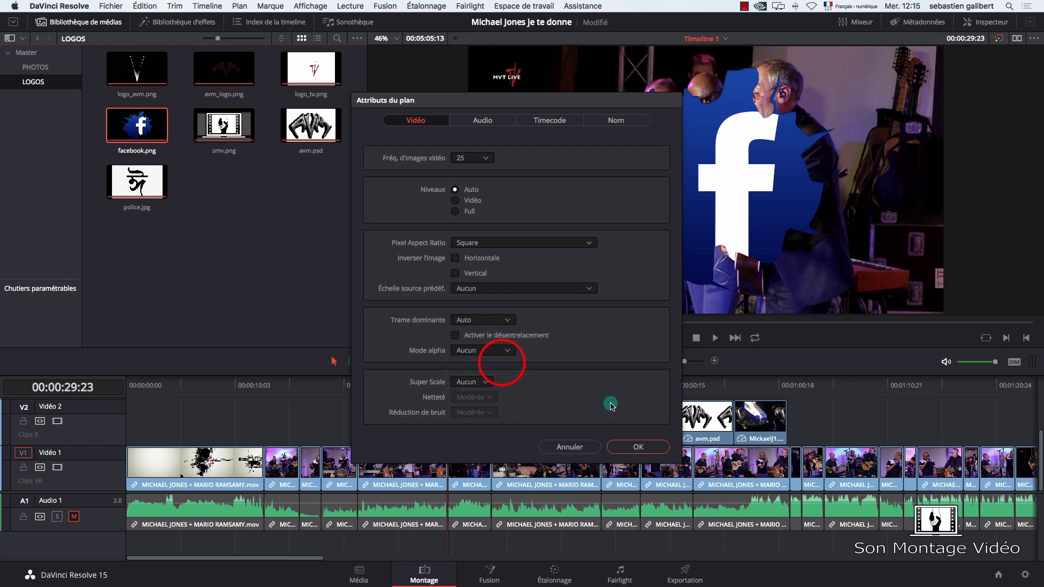
pyautogui.click(634, 448)
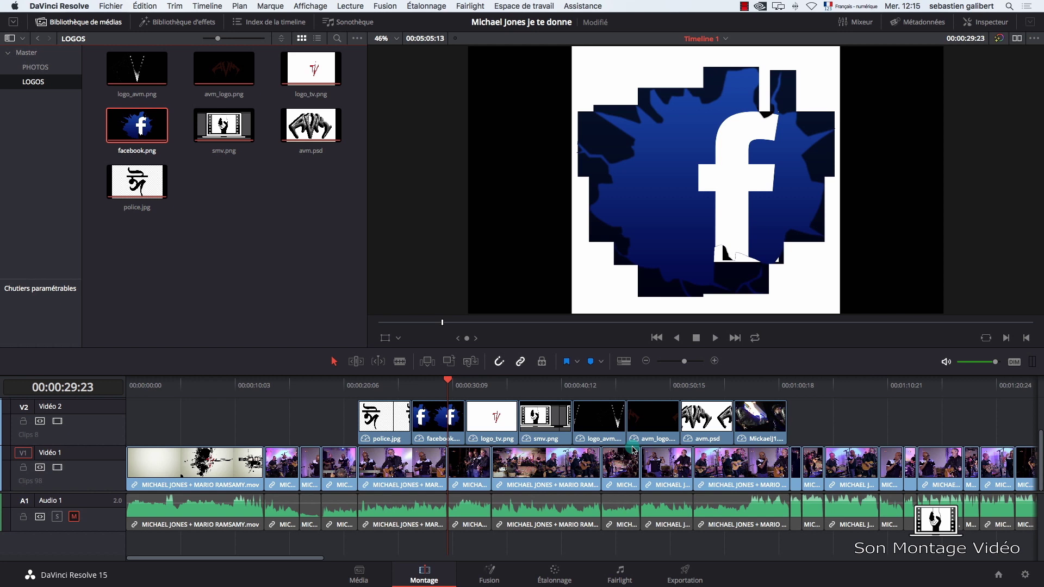
# Step: Set the alpha mode of facebook.png to Prémultiplié in its clip attributes
pyautogui.rightClick(122, 125)
pyautogui.click(185, 256)
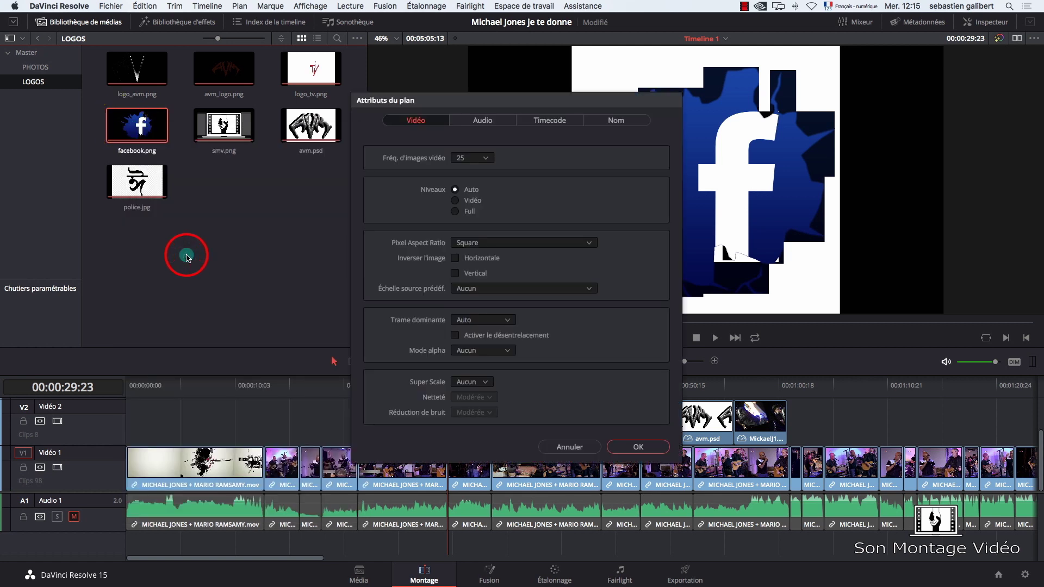
pyautogui.click(506, 351)
pyautogui.click(499, 376)
pyautogui.click(639, 447)
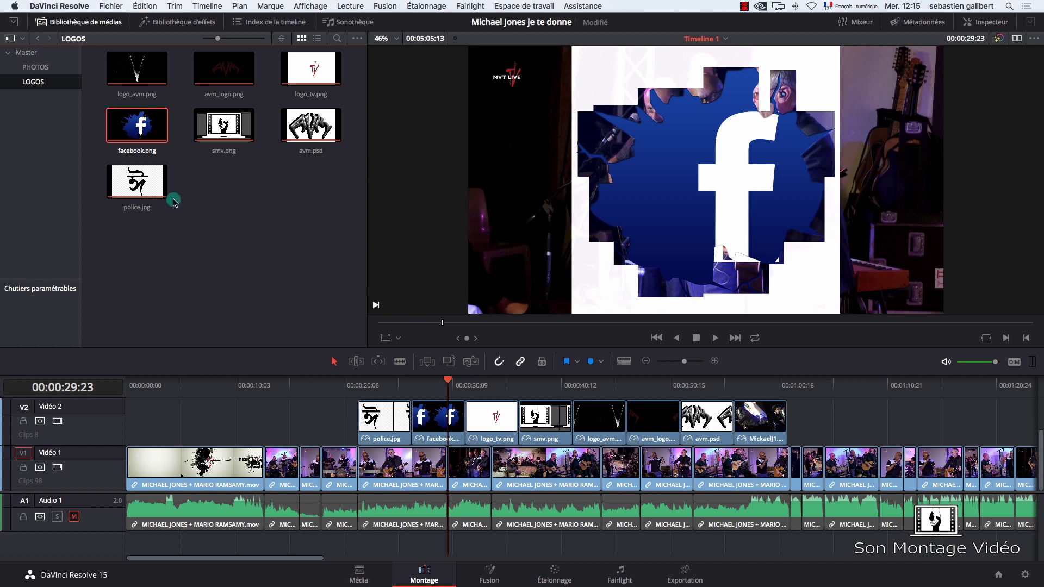
# Step: Set the alpha mode of facebook.png to Inverser in its clip attributes
pyautogui.rightClick(135, 110)
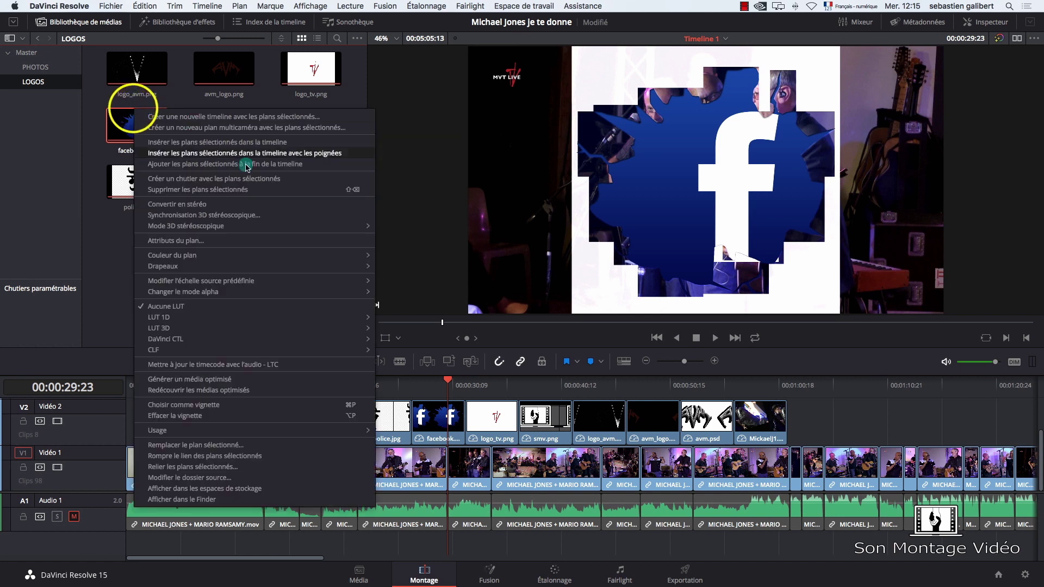
pyautogui.click(251, 240)
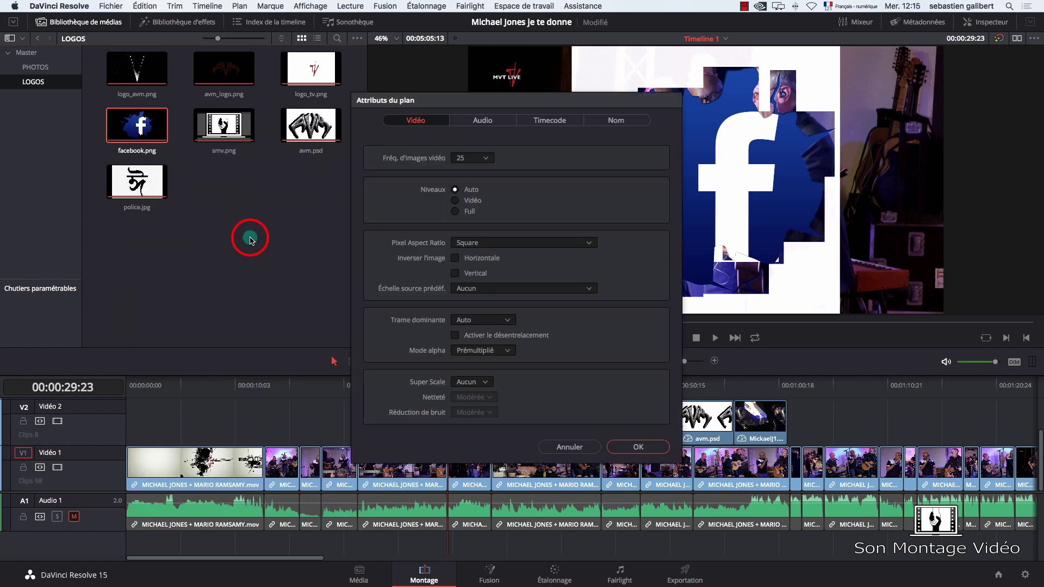
pyautogui.click(511, 351)
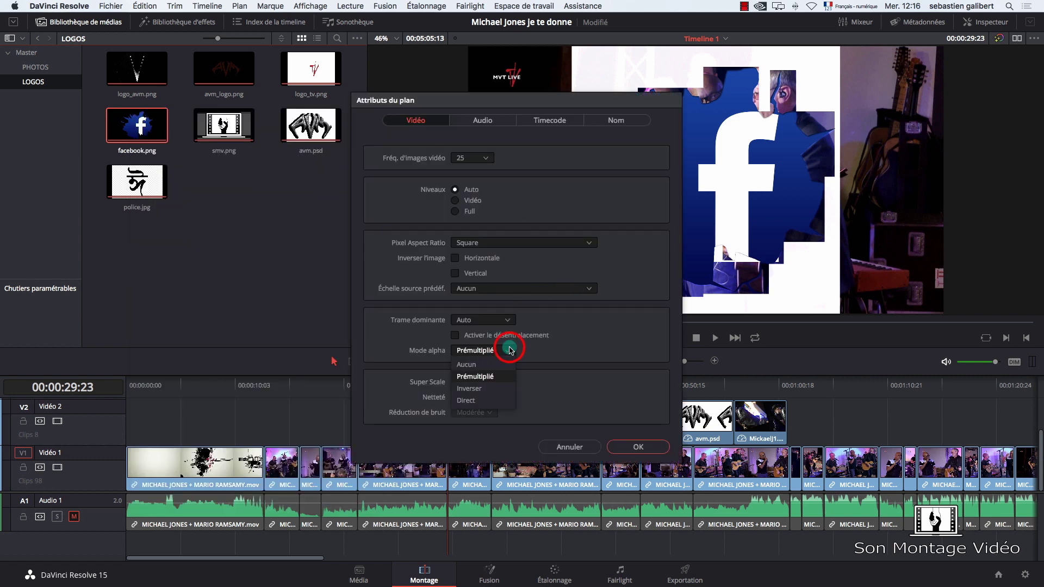
pyautogui.click(505, 390)
pyautogui.click(633, 444)
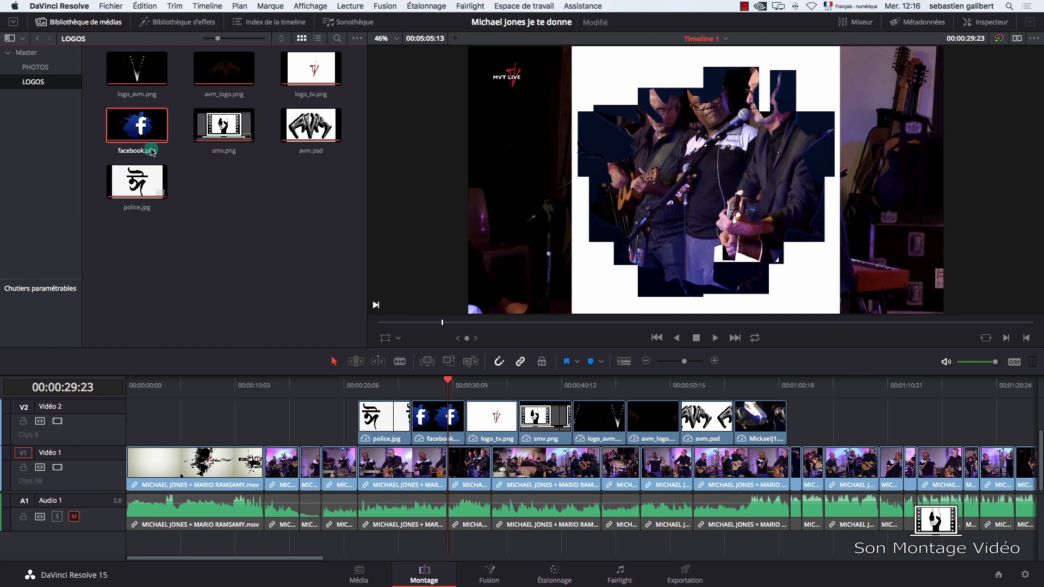
# Step: Change the alpha mode of facebook.png to Direct and refresh its frame in the timeline viewer
pyautogui.rightClick(140, 129)
pyautogui.moveTo(224, 276)
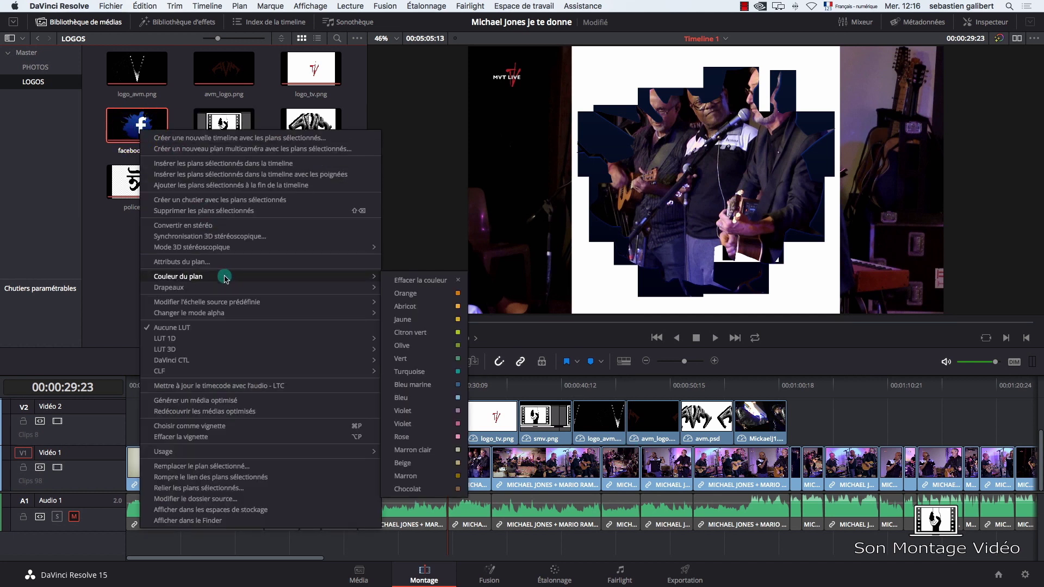
pyautogui.moveTo(214, 314)
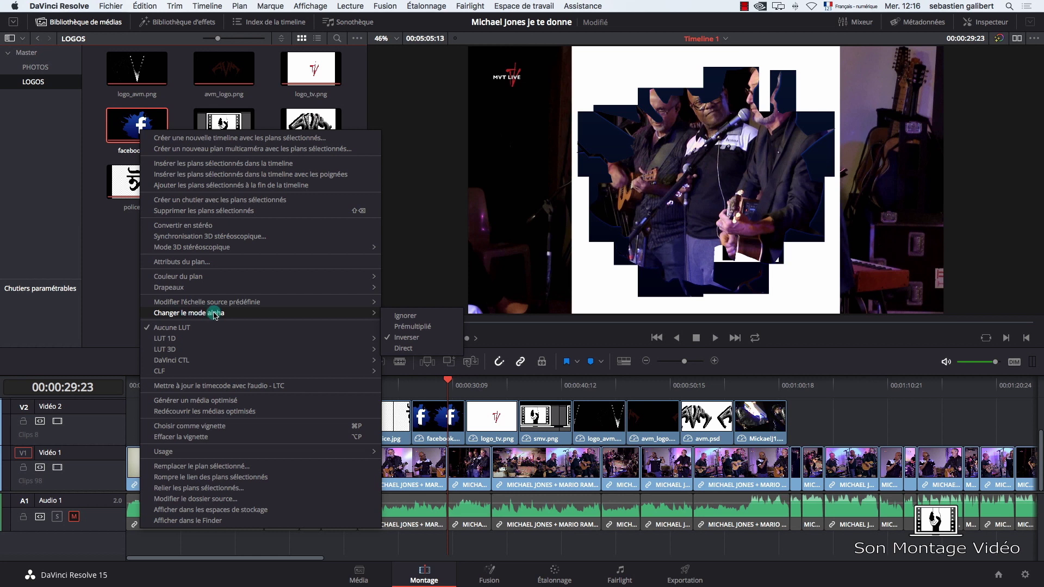
pyautogui.click(402, 347)
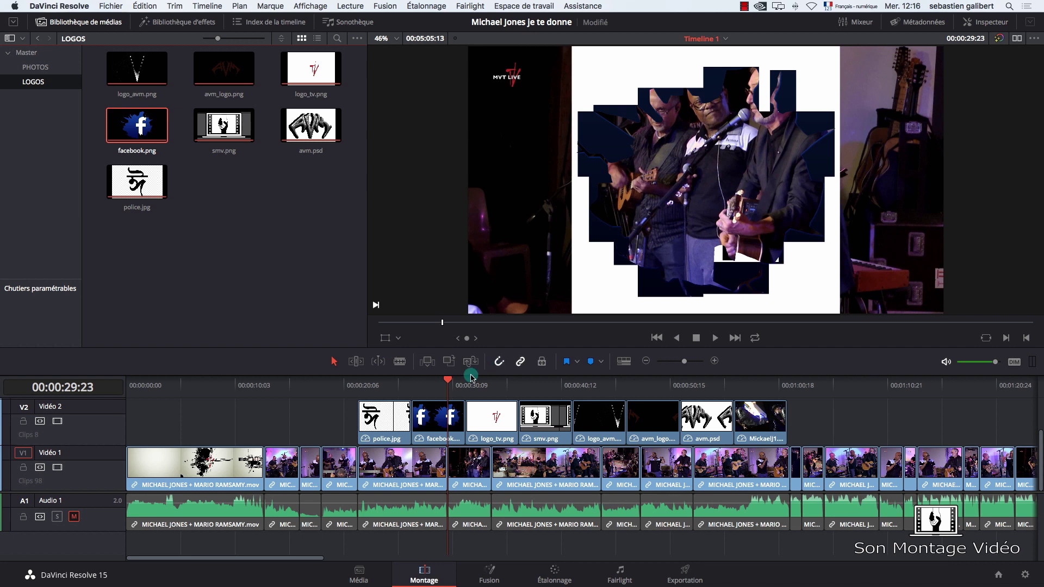
pyautogui.click(446, 382)
pyautogui.moveTo(445, 382); pyautogui.dragTo(439, 383)
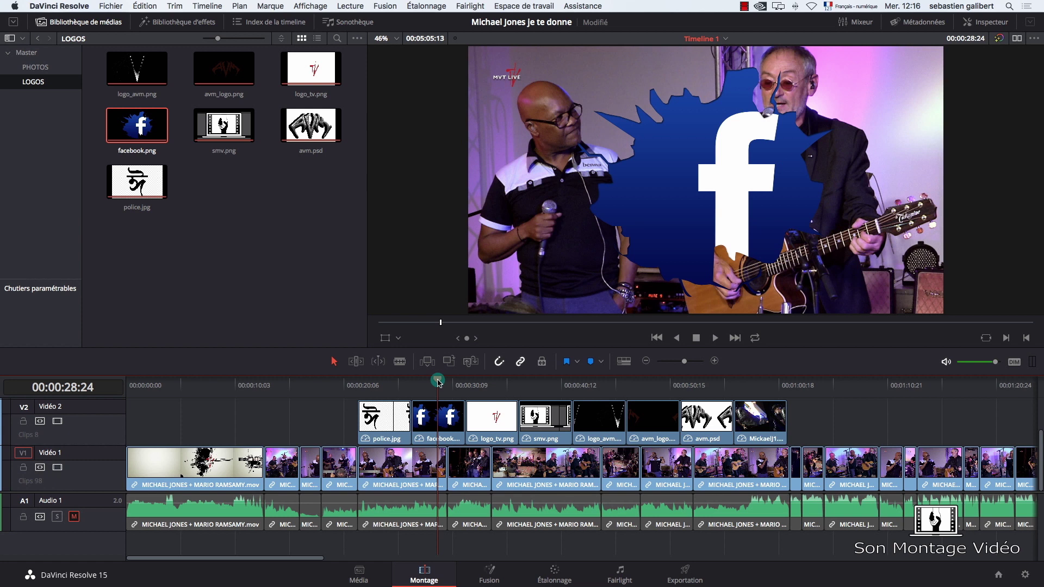
# Step: Review the alpha mode options in the clip attributes of smv.png on the Média page, without changing them
pyautogui.click(360, 575)
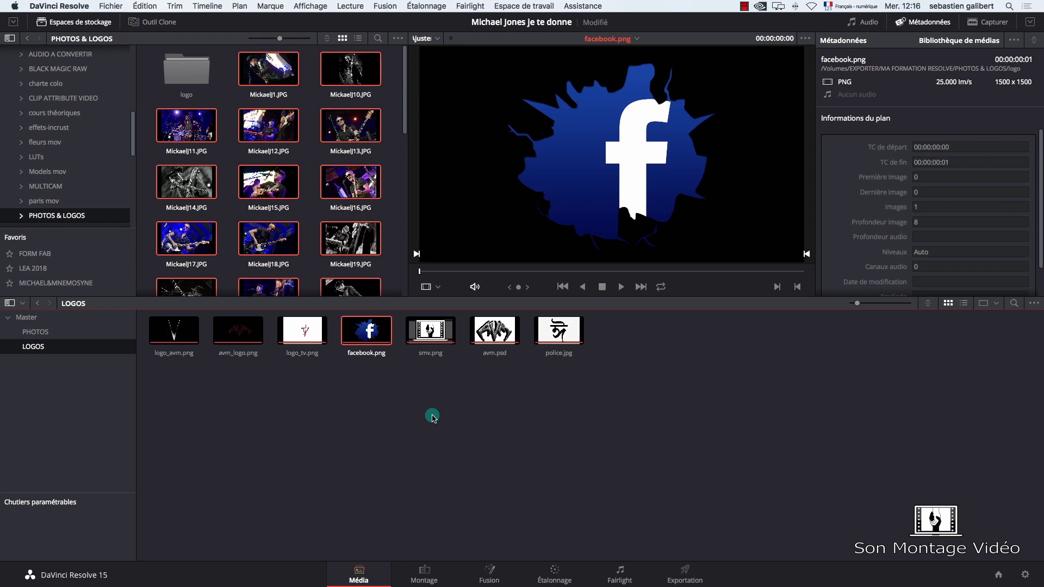
pyautogui.click(430, 330)
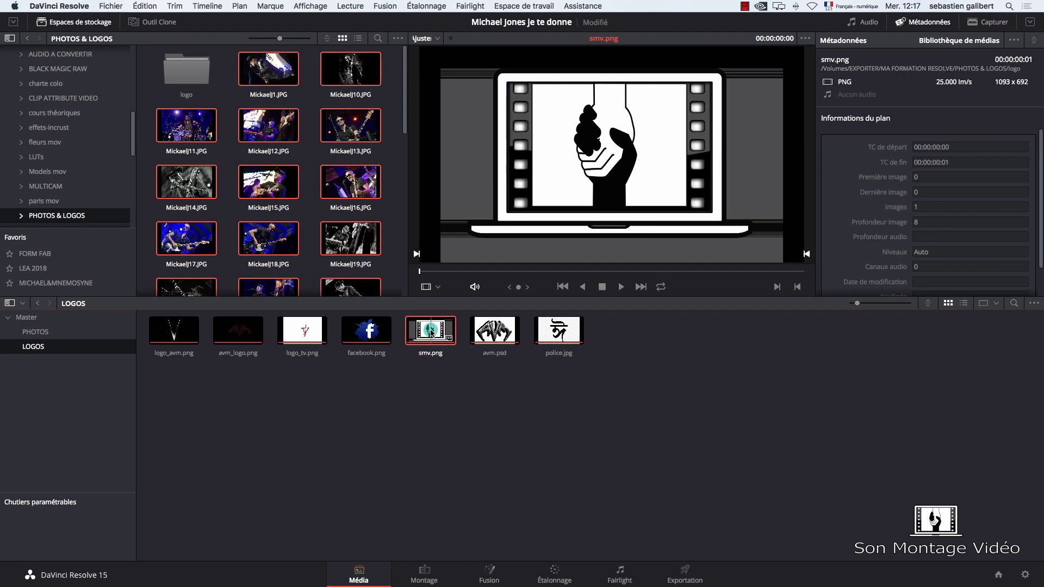
pyautogui.rightClick(430, 333)
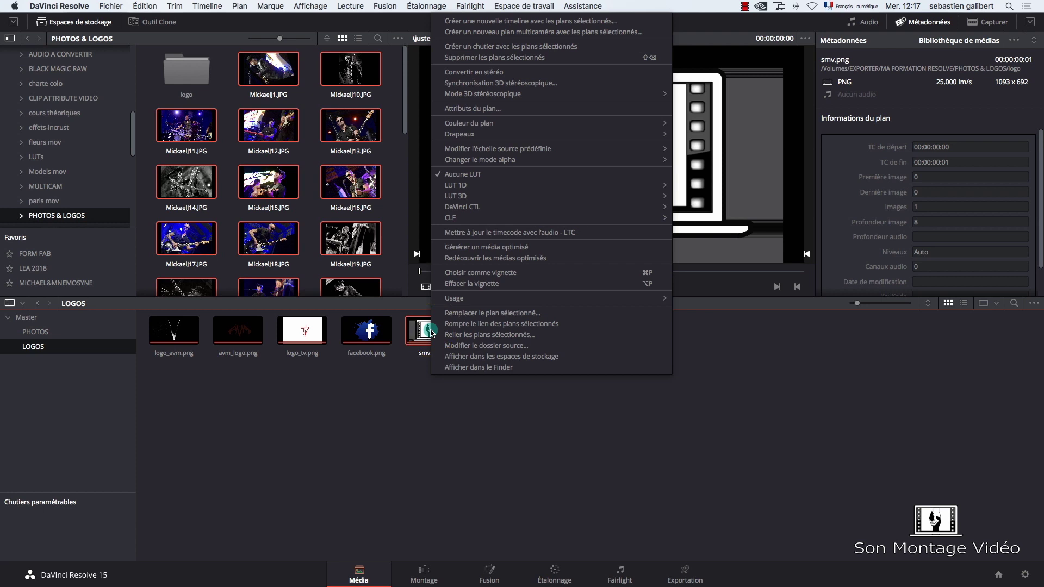
pyautogui.moveTo(510, 163)
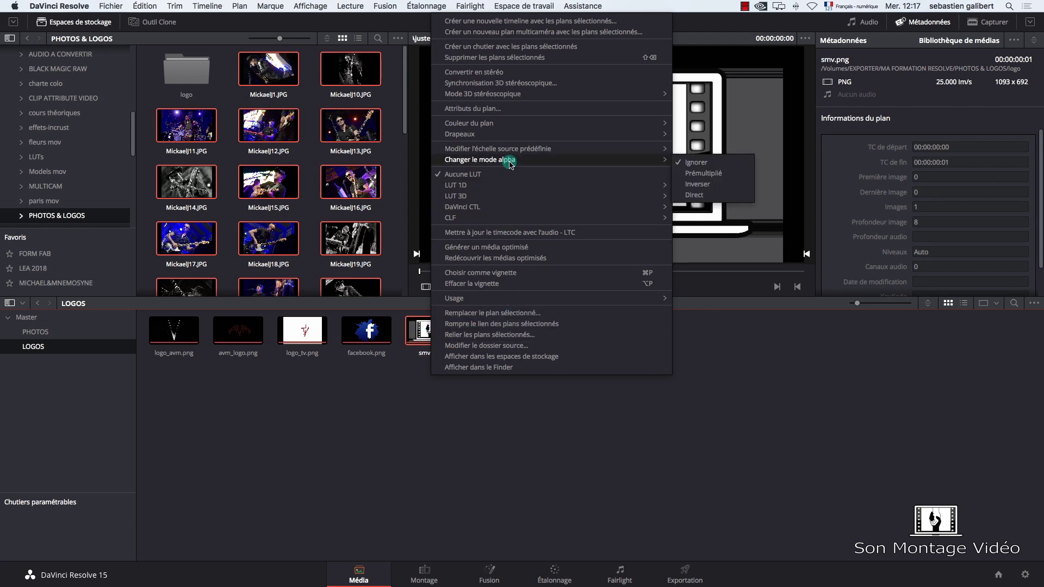
pyautogui.click(485, 110)
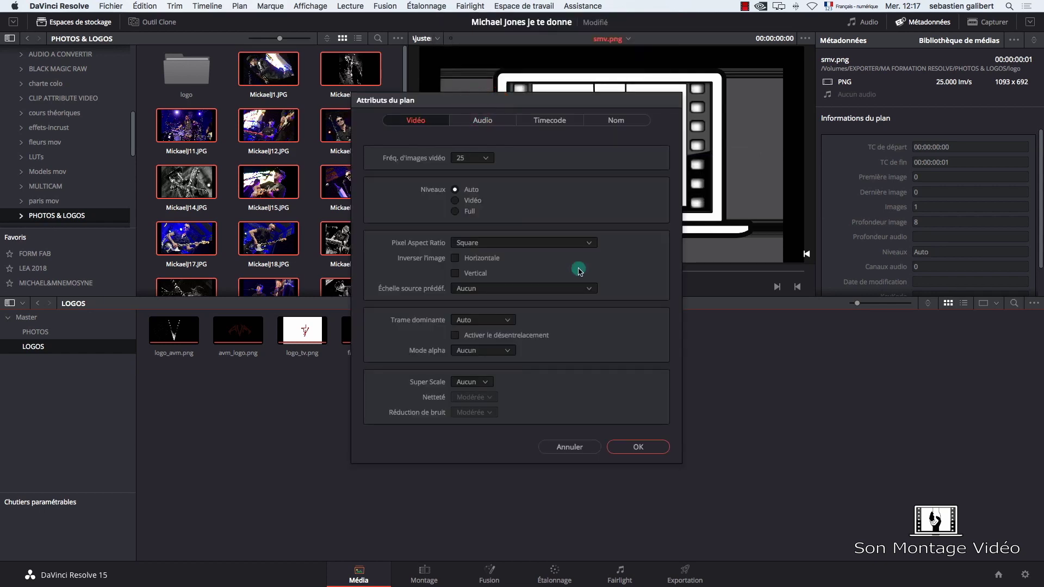
pyautogui.click(507, 351)
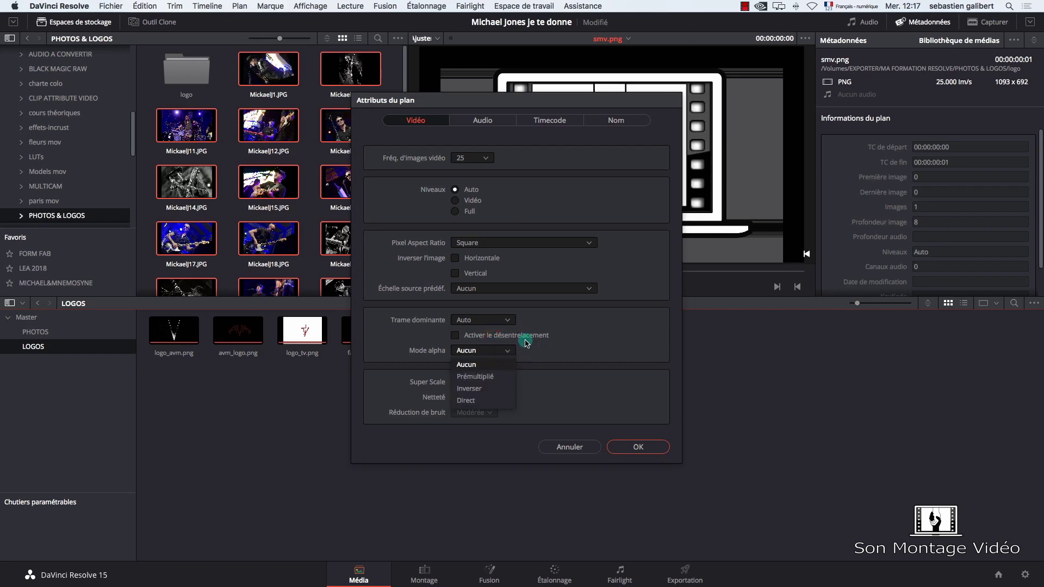
pyautogui.click(597, 340)
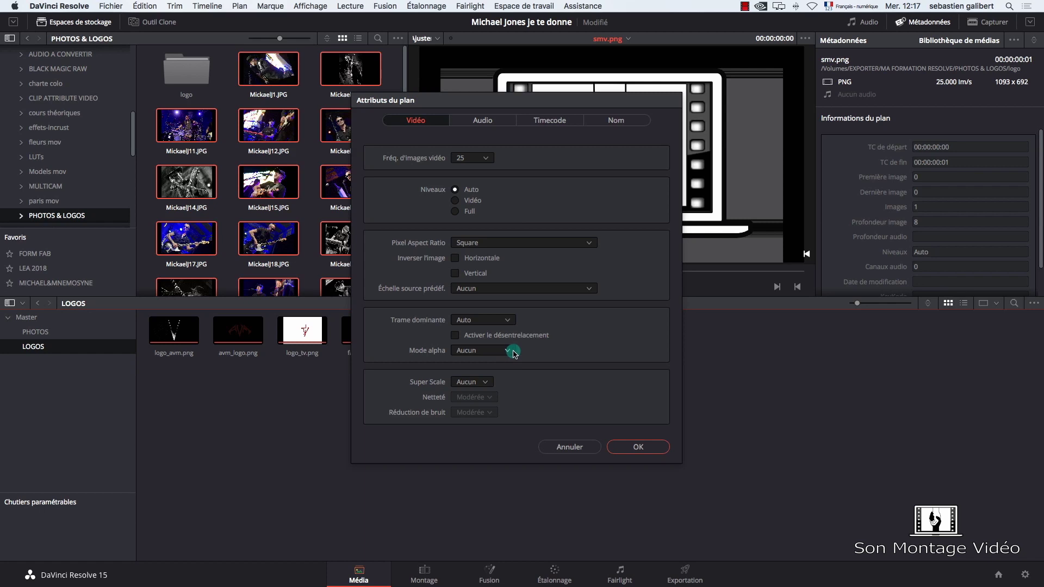
pyautogui.click(565, 447)
# Step: Return to the Montage page and compare the logo_tv.png clip with the MVT LIVE logo embedded in the video
pyautogui.click(424, 578)
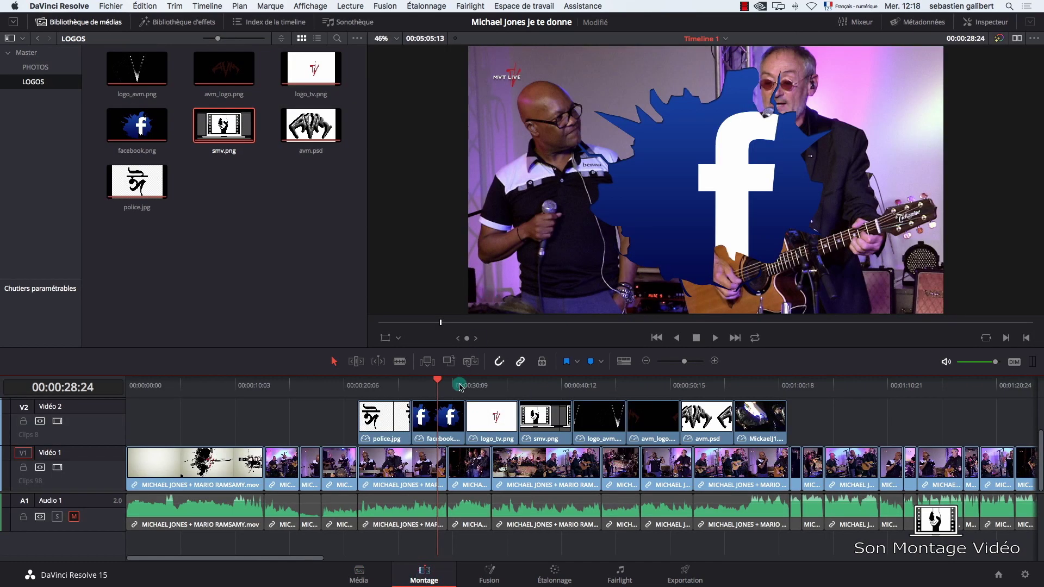
pyautogui.moveTo(437, 379); pyautogui.dragTo(488, 382)
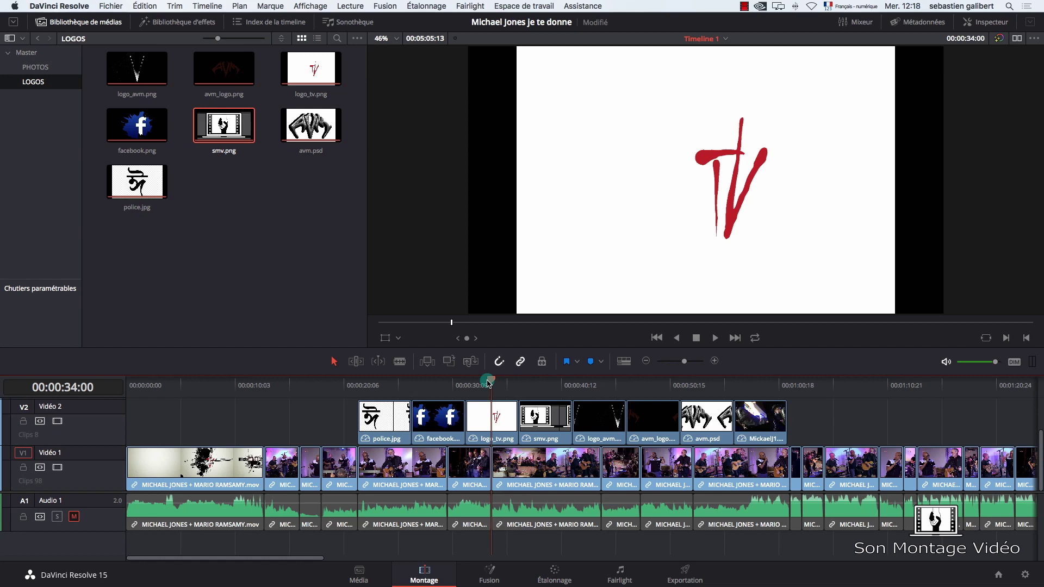
pyautogui.moveTo(488, 382); pyautogui.dragTo(299, 381)
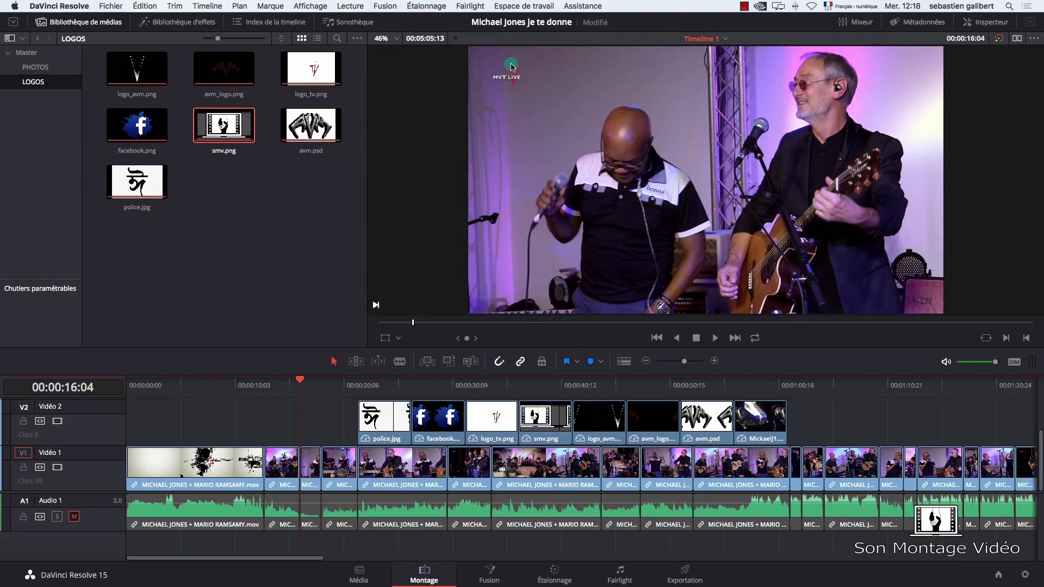
pyautogui.moveTo(299, 381); pyautogui.dragTo(491, 395)
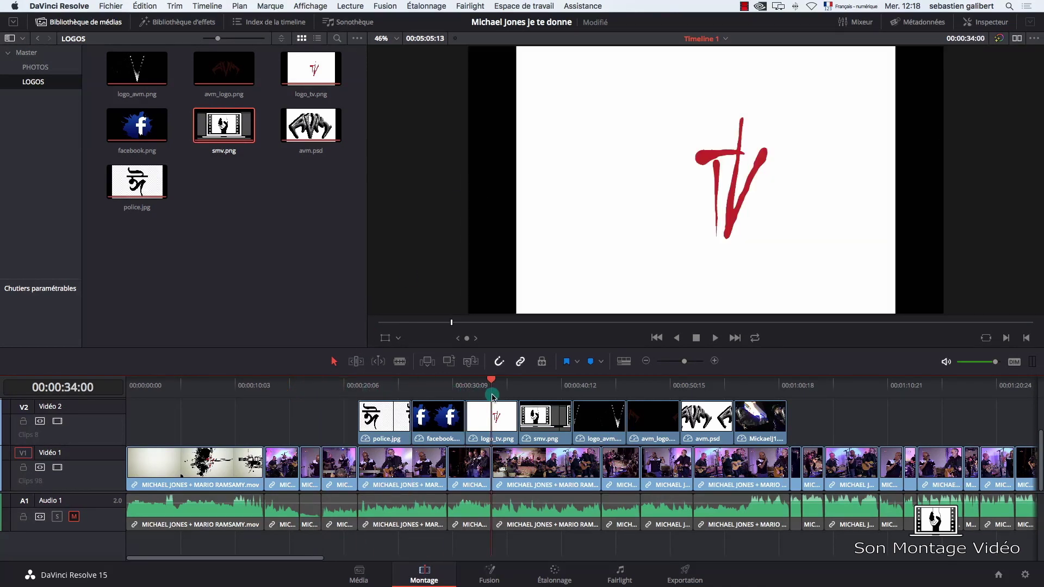
# Step: Set the alpha mode of logo_tv.png to Prémultiplié in its clip attributes
pyautogui.click(487, 417)
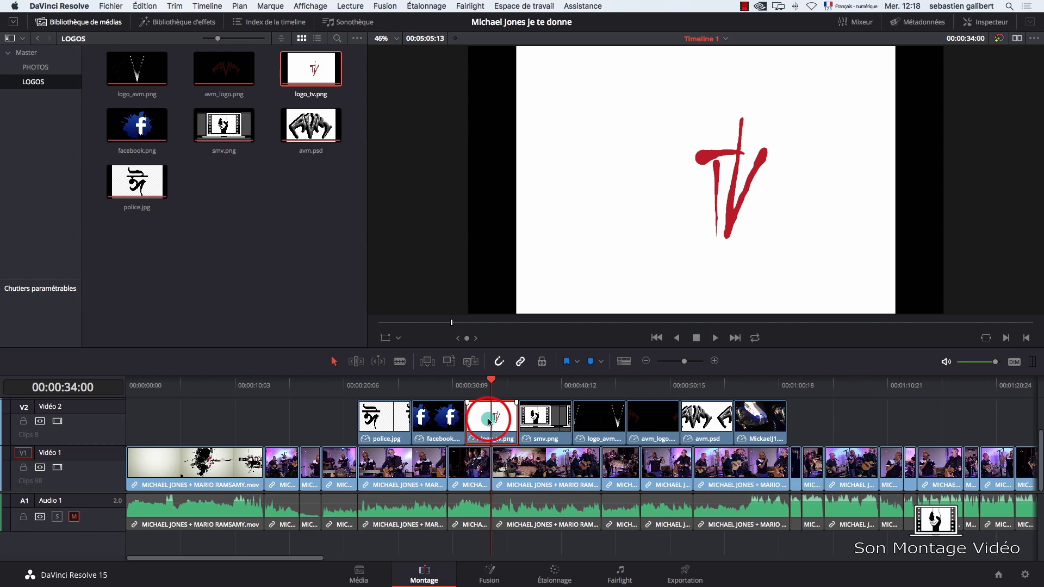
pyautogui.click(299, 59)
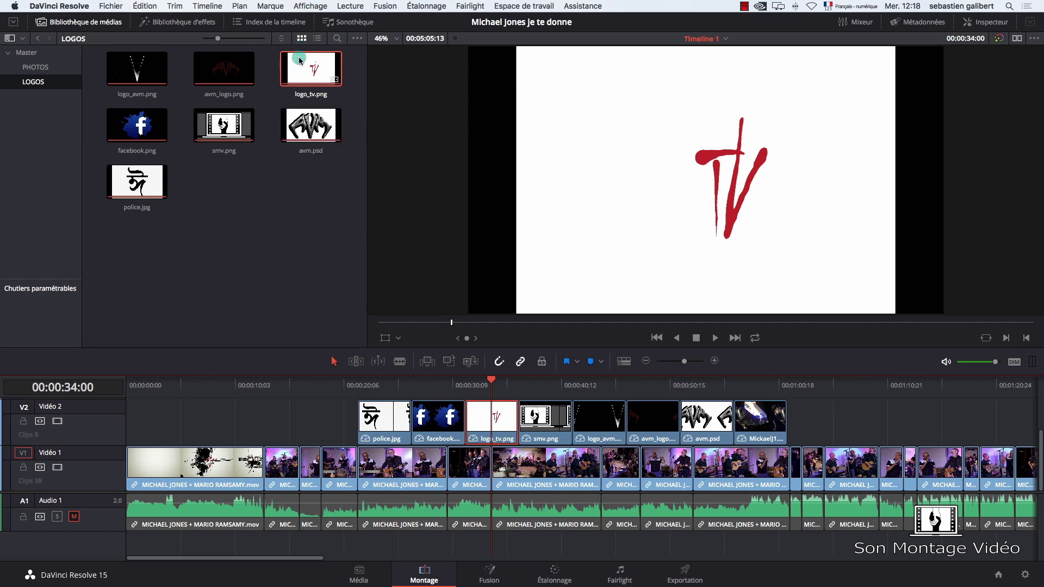
pyautogui.rightClick(299, 59)
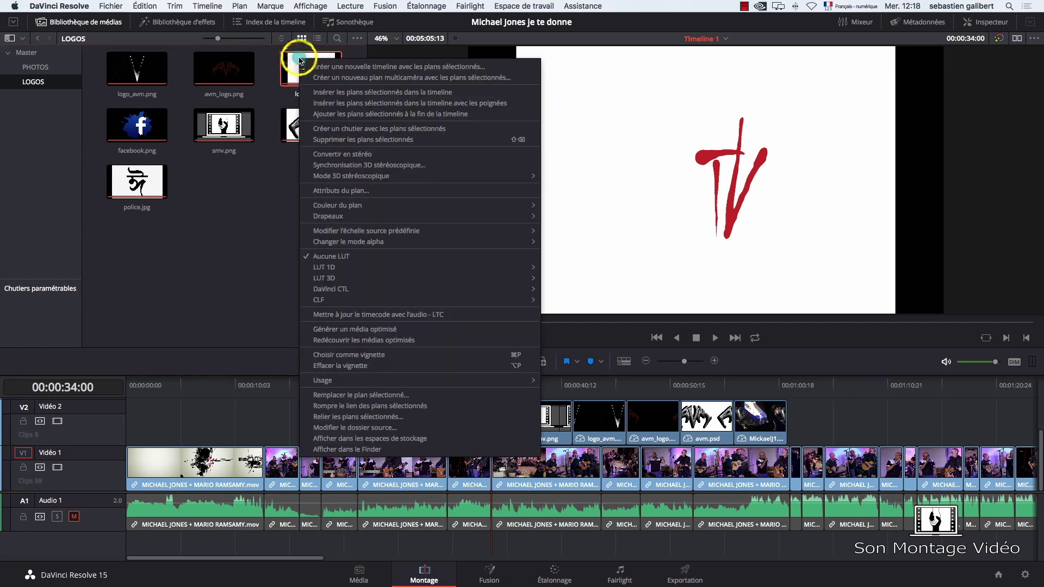
pyautogui.click(370, 195)
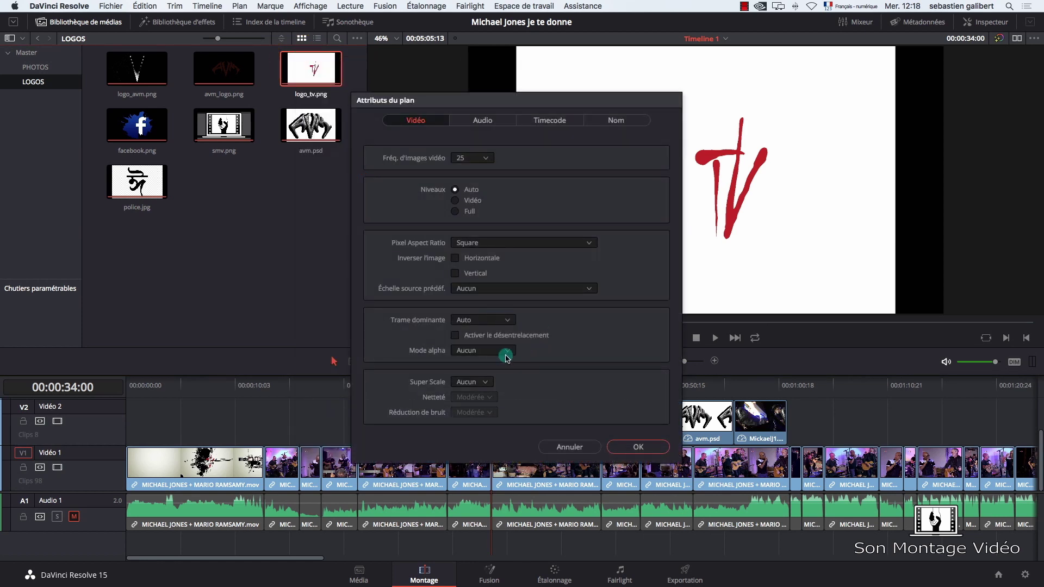
pyautogui.click(506, 354)
pyautogui.click(498, 376)
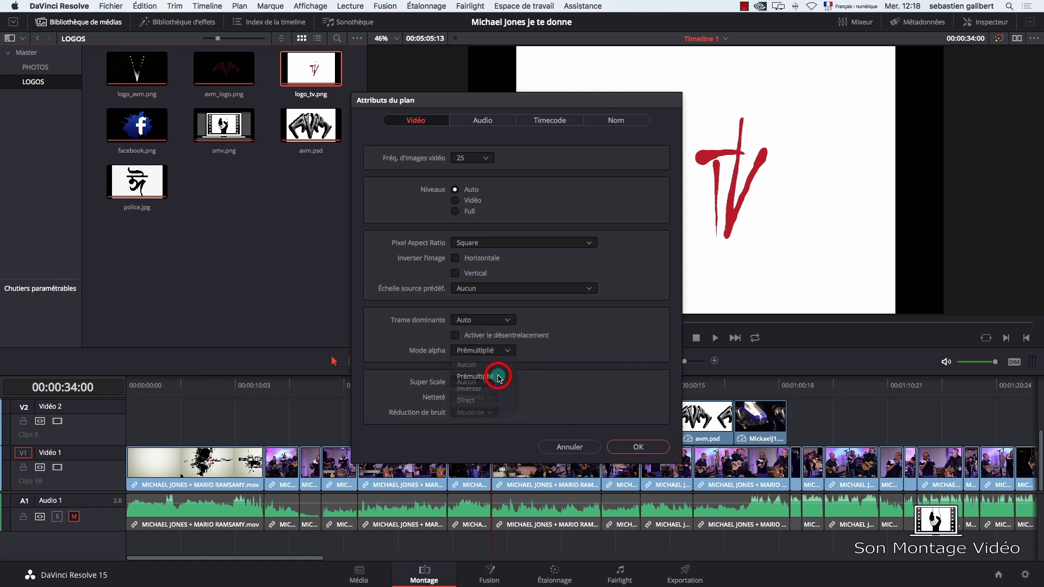
pyautogui.click(635, 446)
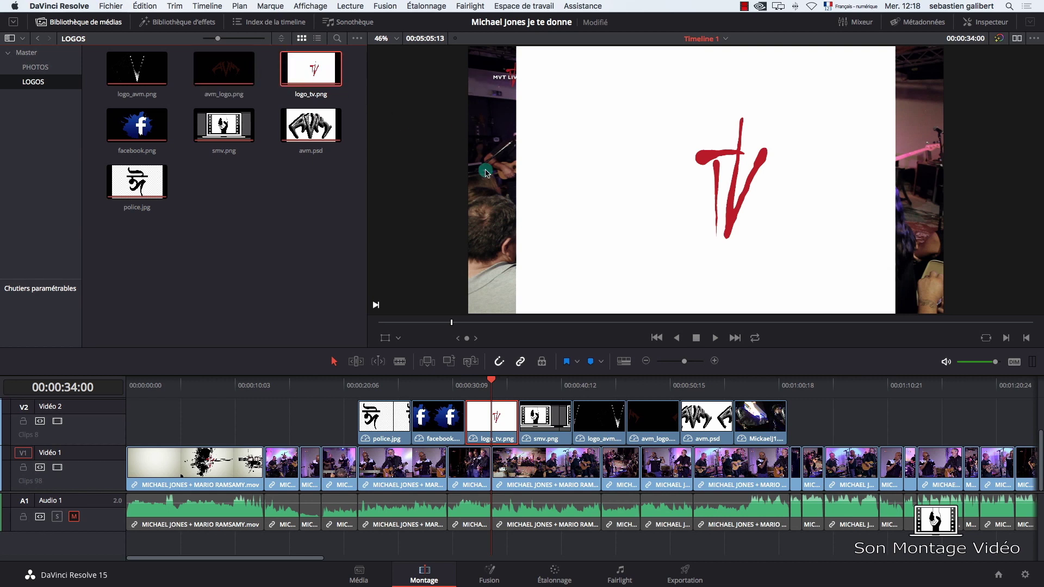
# Step: Change the alpha mode of logo_tv.png to Inverser and refresh its frame in the timeline viewer
pyautogui.rightClick(302, 72)
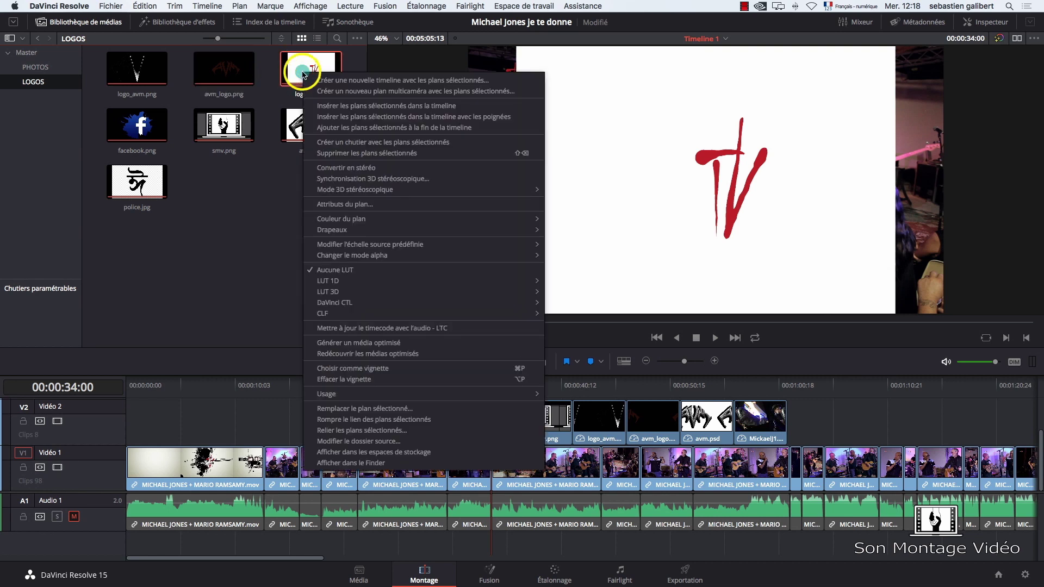
pyautogui.moveTo(356, 259)
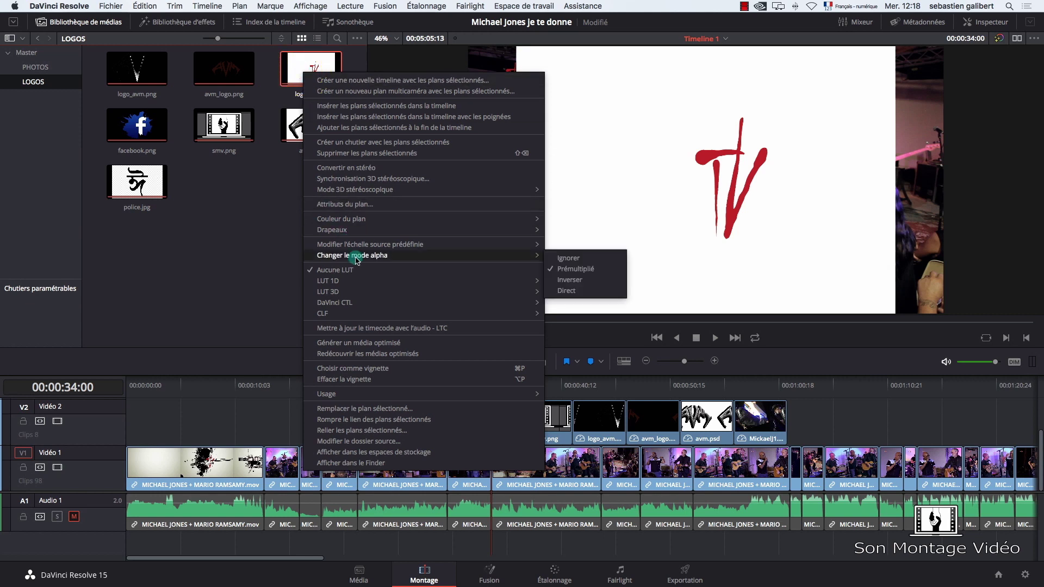
pyautogui.click(575, 278)
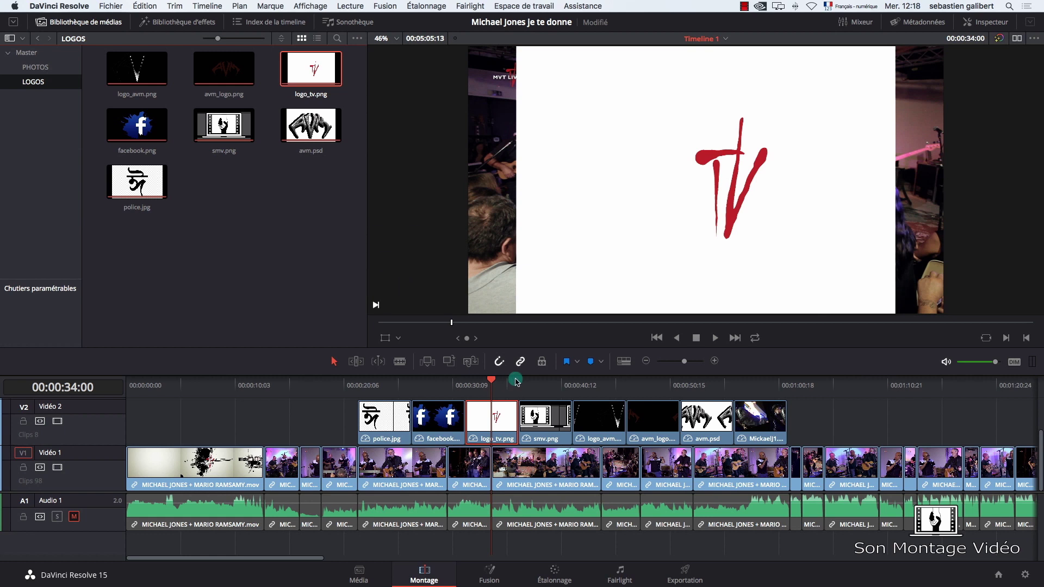
pyautogui.click(488, 382)
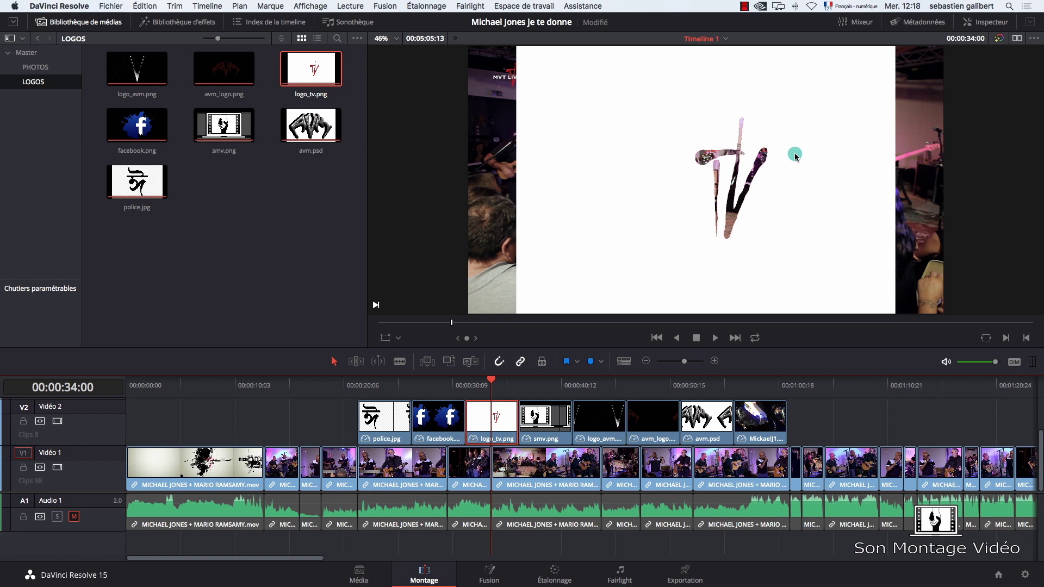
# Step: Change the alpha mode of logo_tv.png to Direct and refresh its frame in the timeline viewer
pyautogui.rightClick(313, 71)
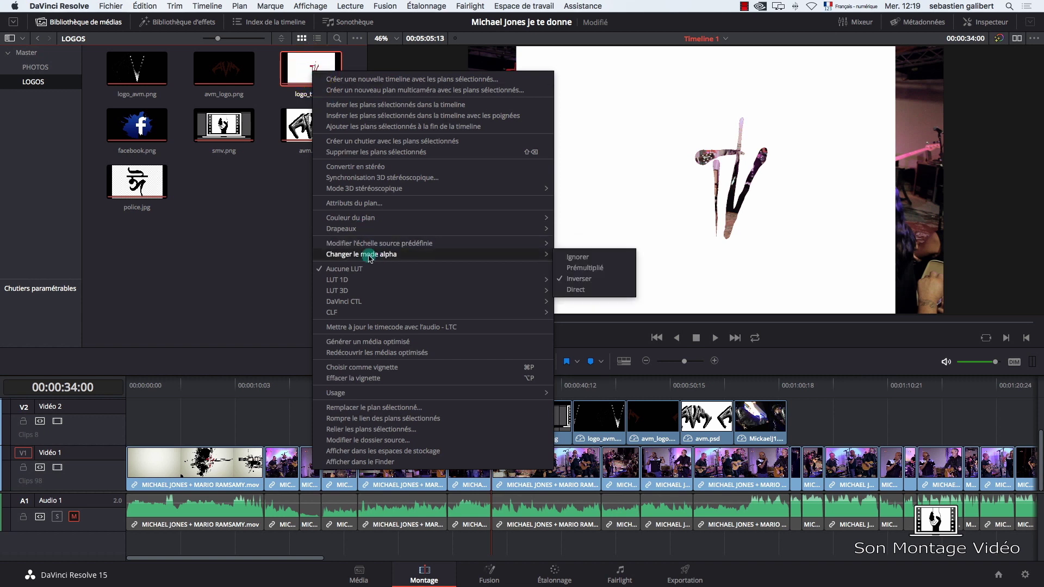
pyautogui.moveTo(543, 254)
pyautogui.click(571, 290)
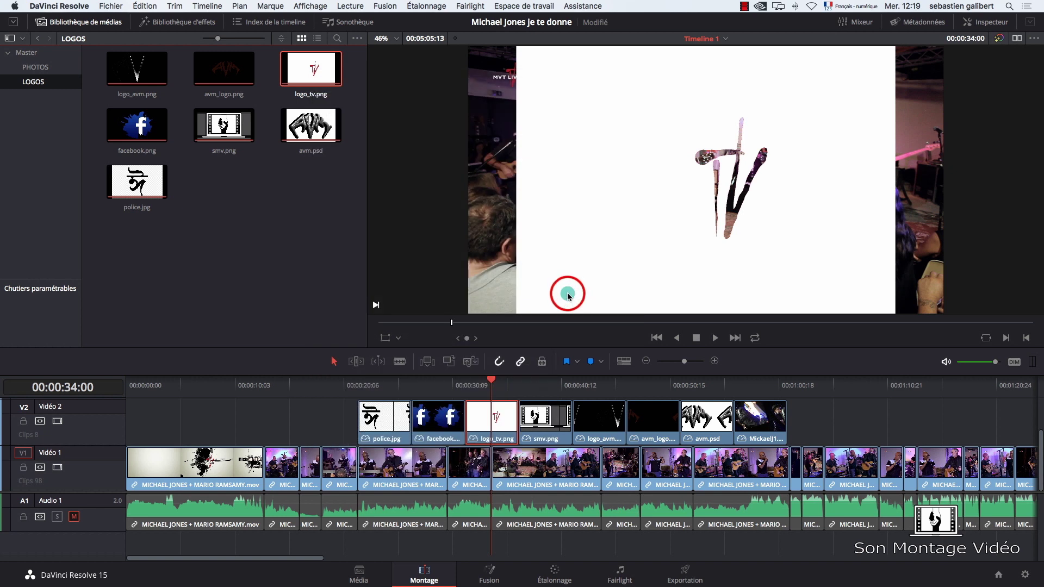
pyautogui.click(491, 378)
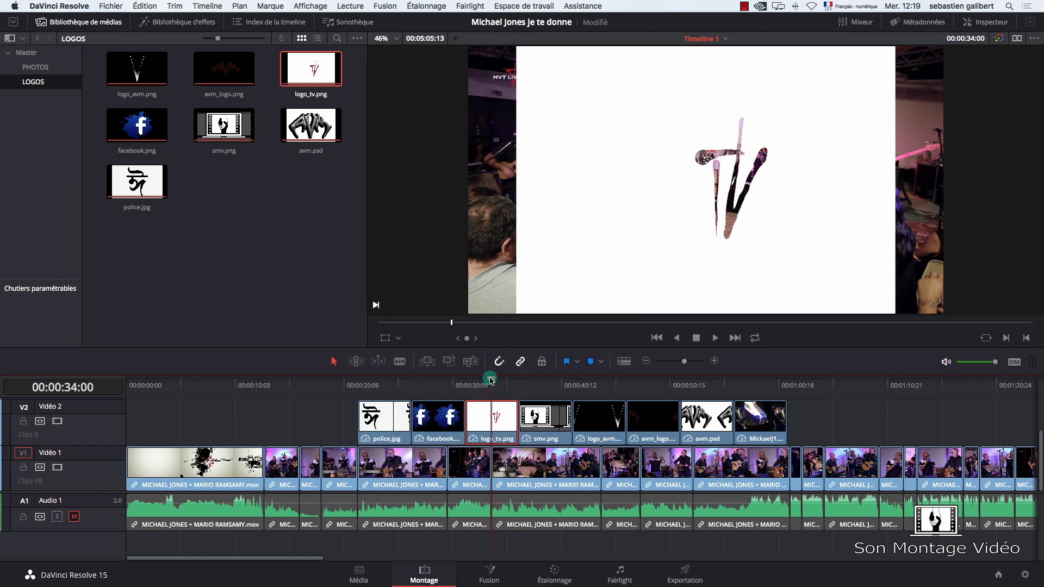
pyautogui.click(489, 378)
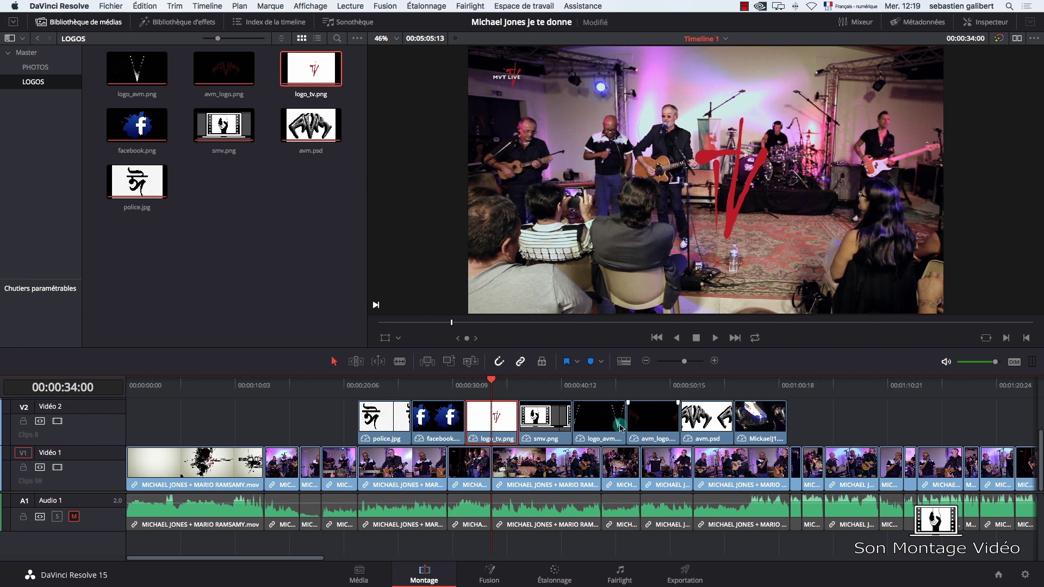
# Step: Show the smv.png clip on the timeline, change its alpha mode to Ignorer and refresh the viewer
pyautogui.press('Down')
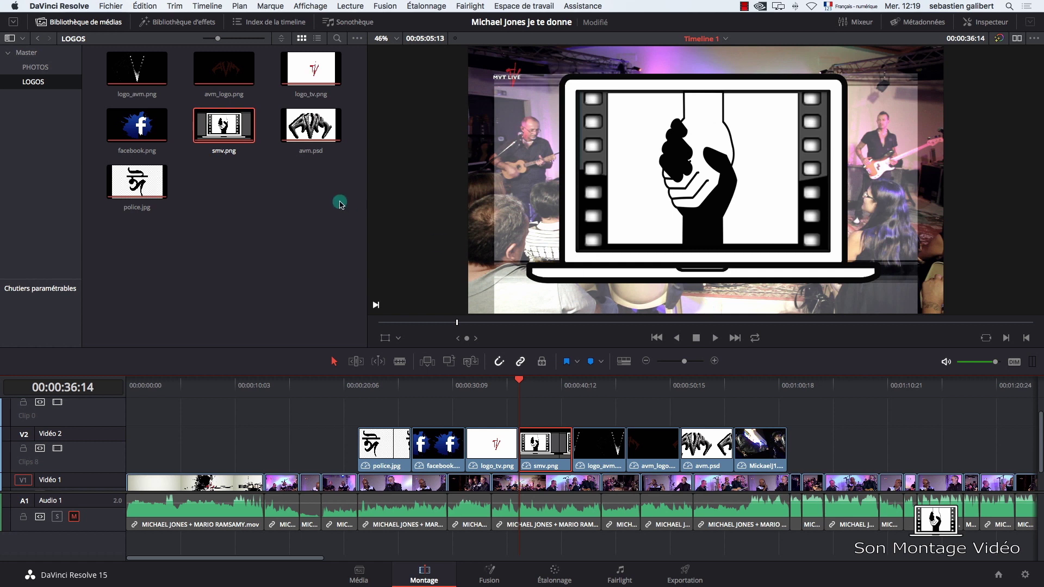
pyautogui.rightClick(226, 122)
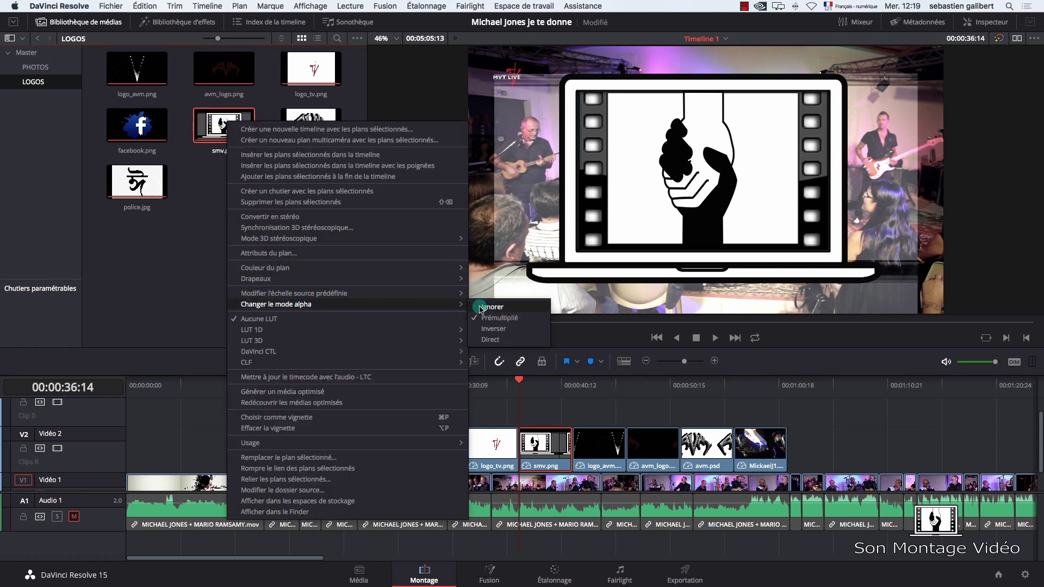
pyautogui.click(480, 309)
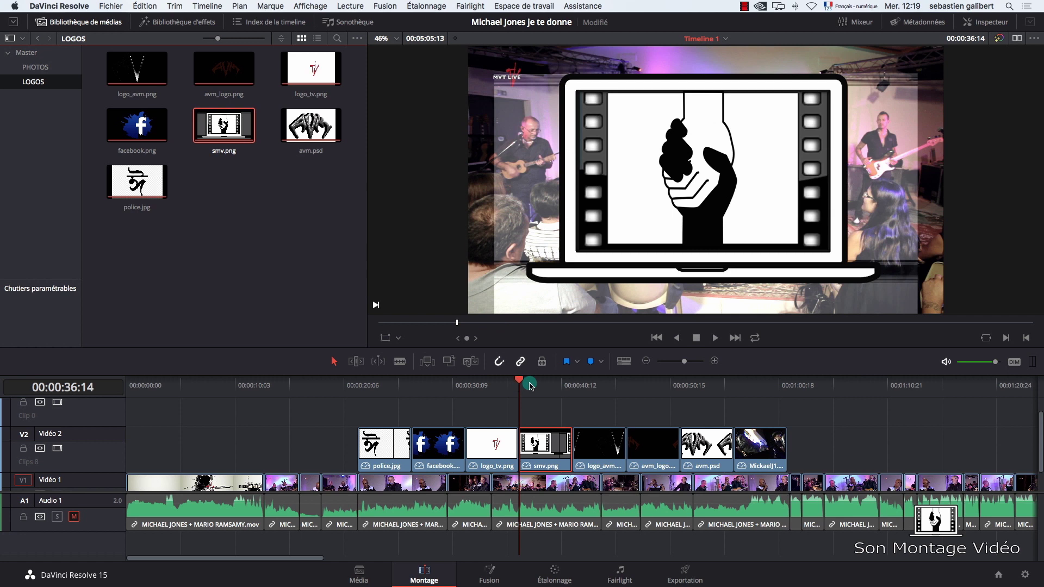
pyautogui.press('space')
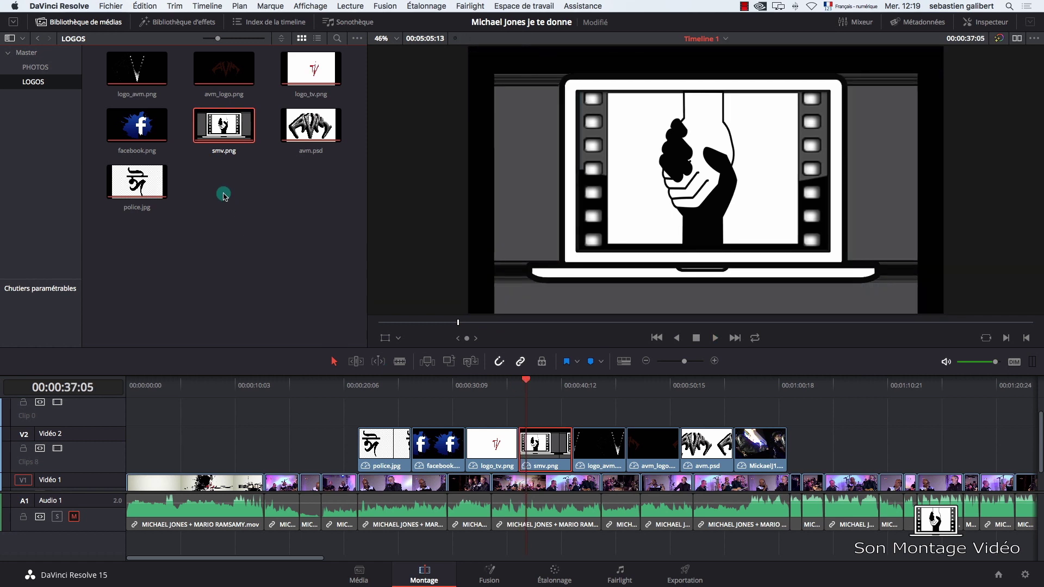
# Step: Set the alpha mode of smv.png to Direct in its clip attributes
pyautogui.rightClick(229, 129)
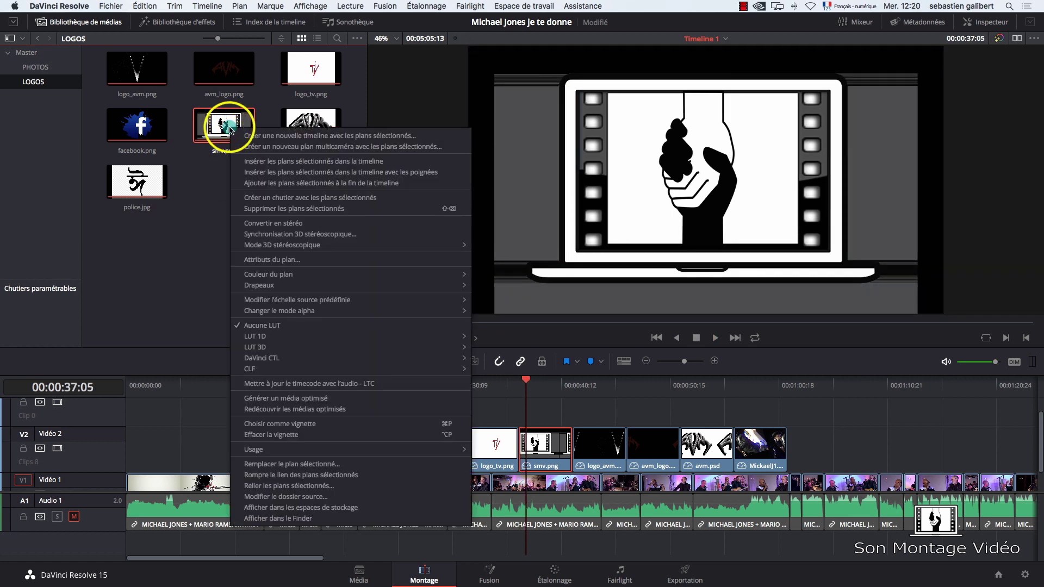
pyautogui.click(287, 259)
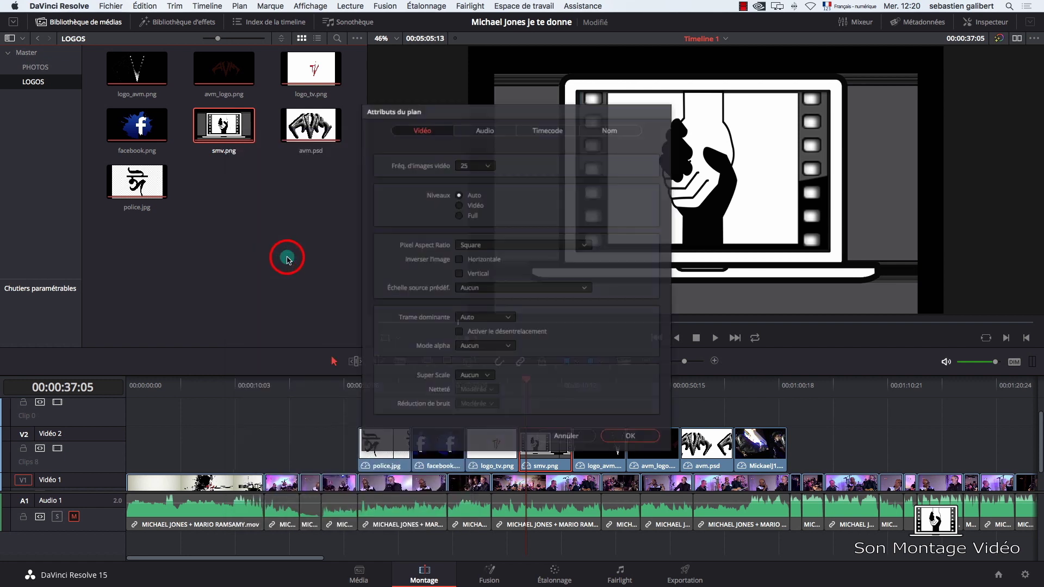
pyautogui.click(506, 350)
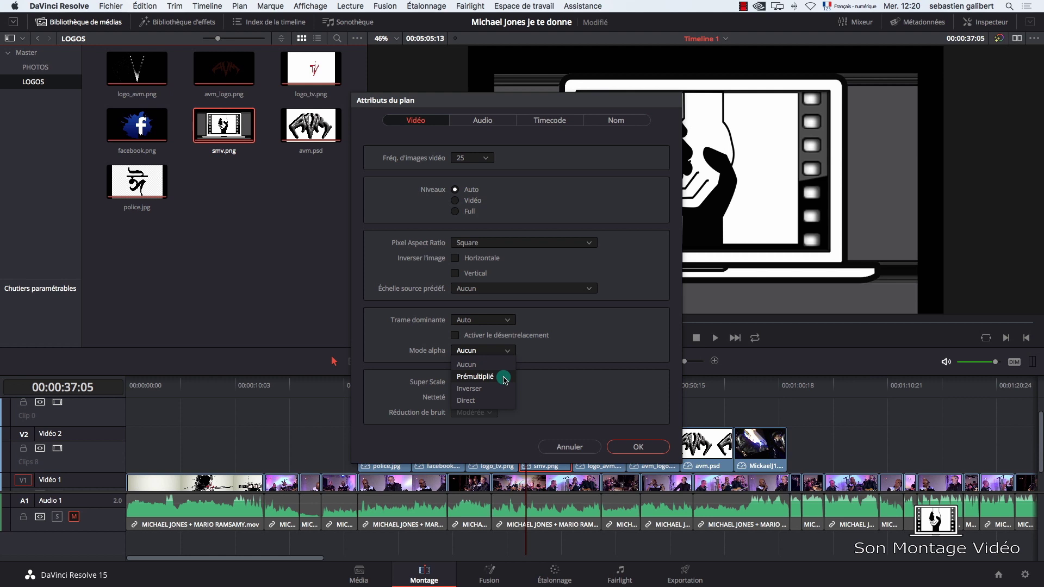
pyautogui.click(498, 401)
pyautogui.click(664, 447)
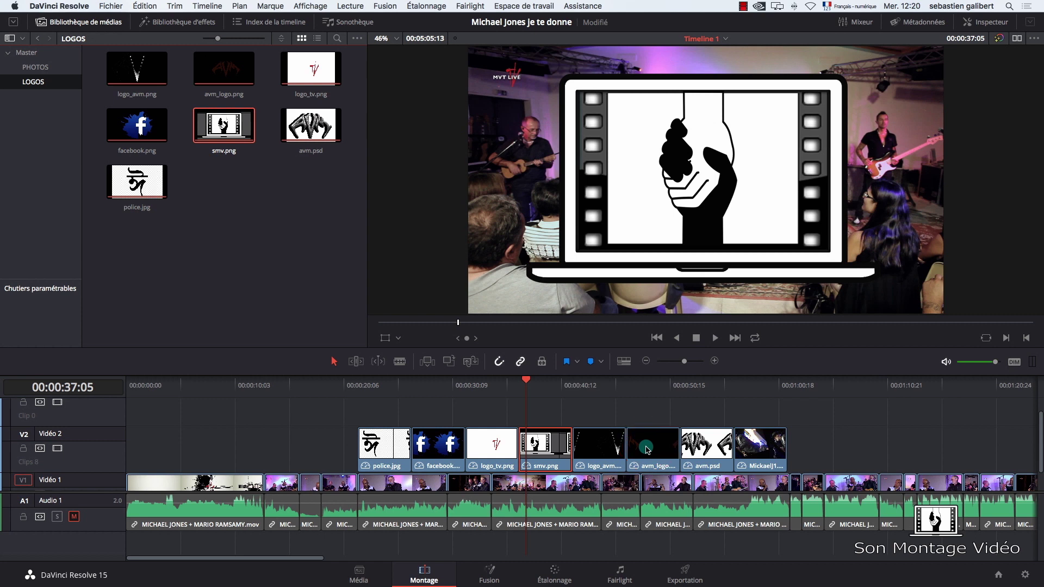